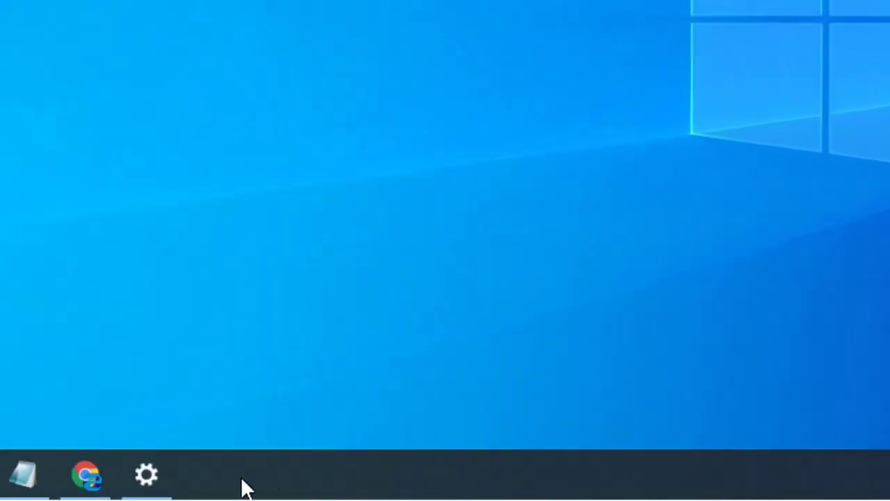
Bring Notepad forward, then clear all windows to show the desktop shortcuts.
click(21, 475)
key(super+d)
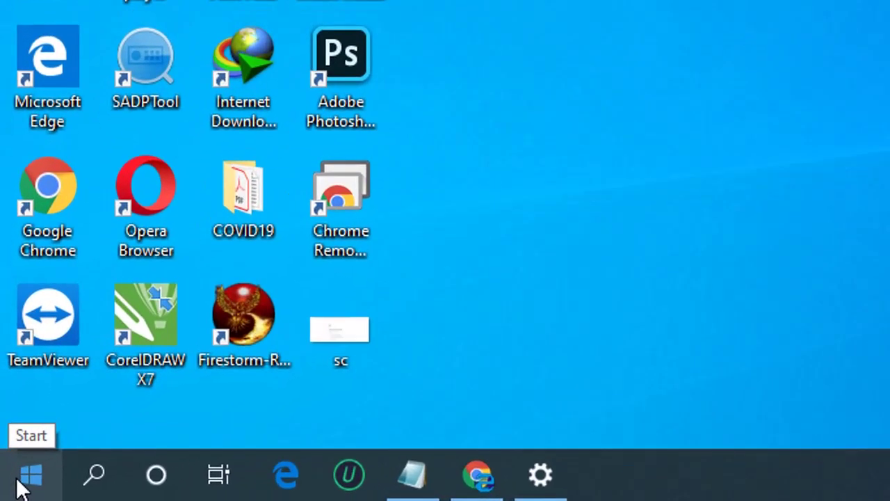
Browse the Start menu app list, then search Windows for 'winword'.
click(21, 486)
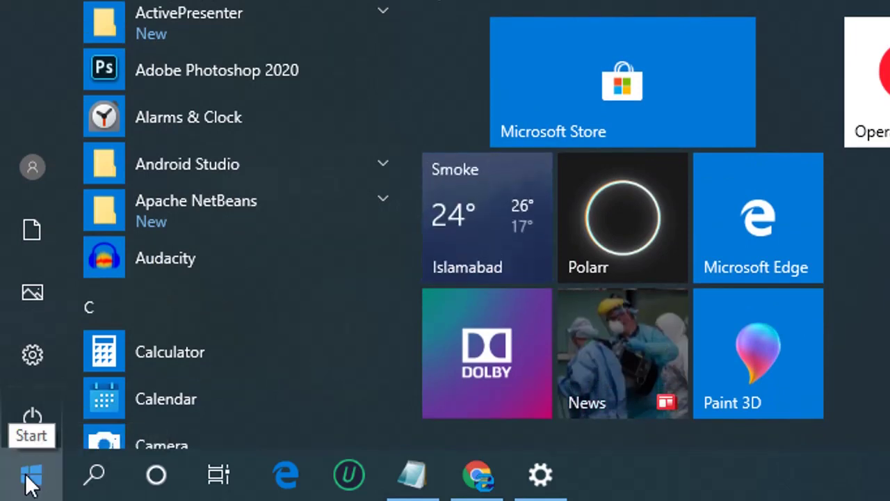
scroll(330, 174, down, 2)
scroll(324, 161, down, 5)
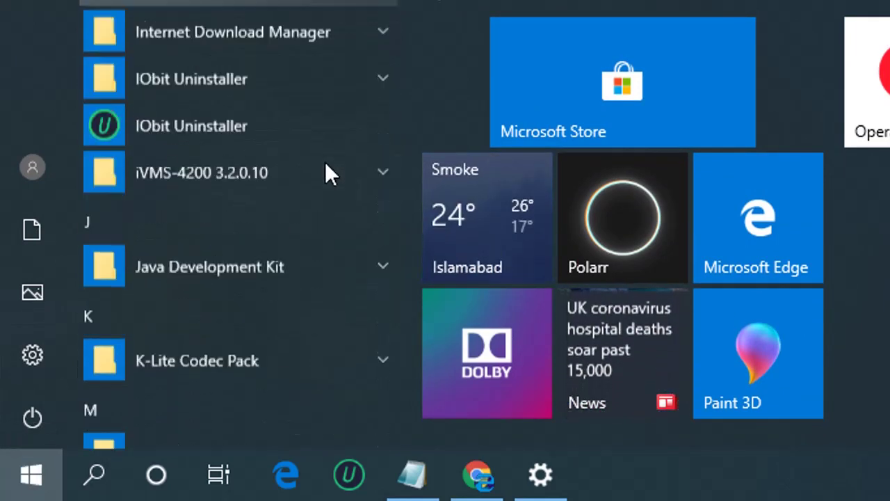
scroll(325, 161, down, 5)
scroll(312, 125, down, 2)
scroll(243, 254, down, 5)
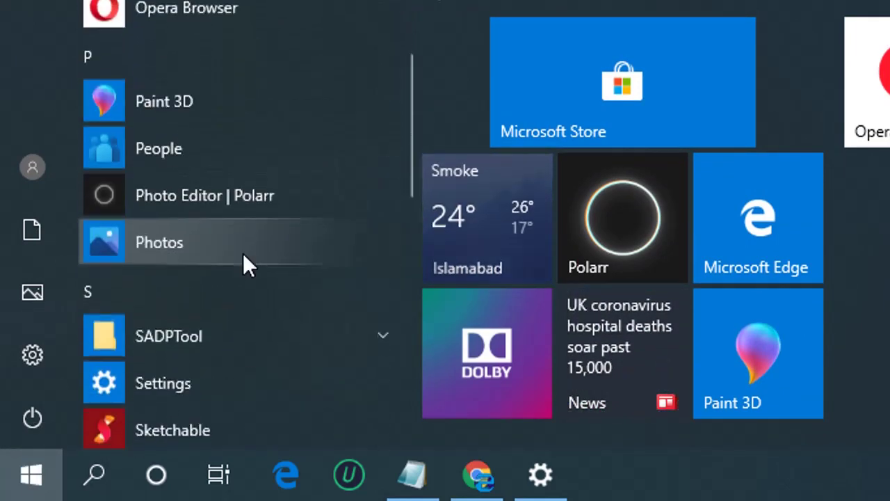
scroll(243, 253, down, 2)
scroll(244, 254, up, 4)
scroll(242, 251, up, 5)
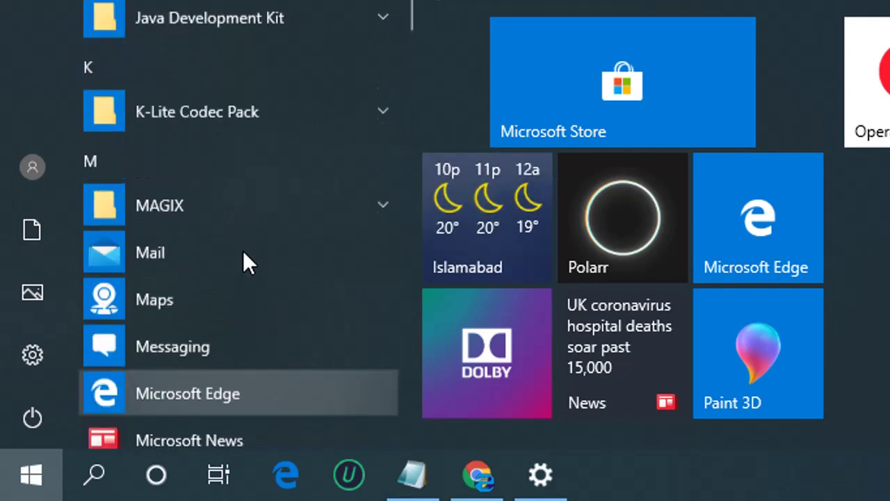
scroll(243, 250, up, 3)
scroll(243, 250, up, 1)
scroll(243, 250, up, 5)
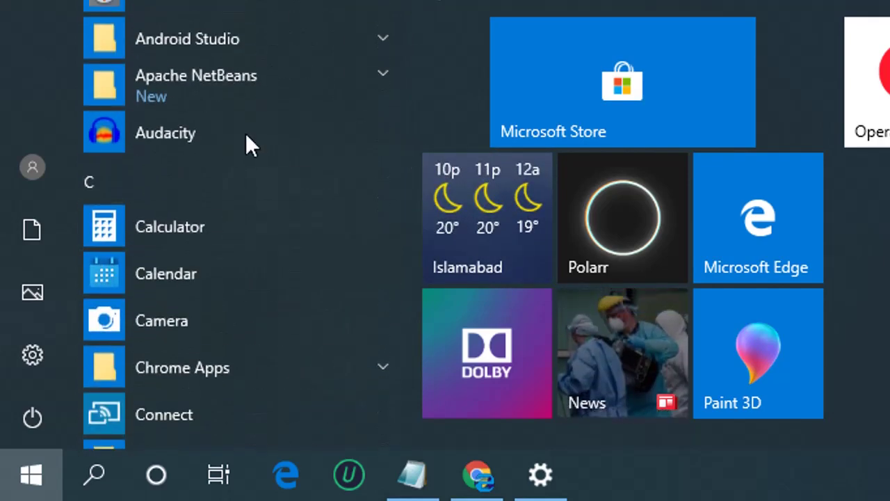
scroll(245, 132, up, 2)
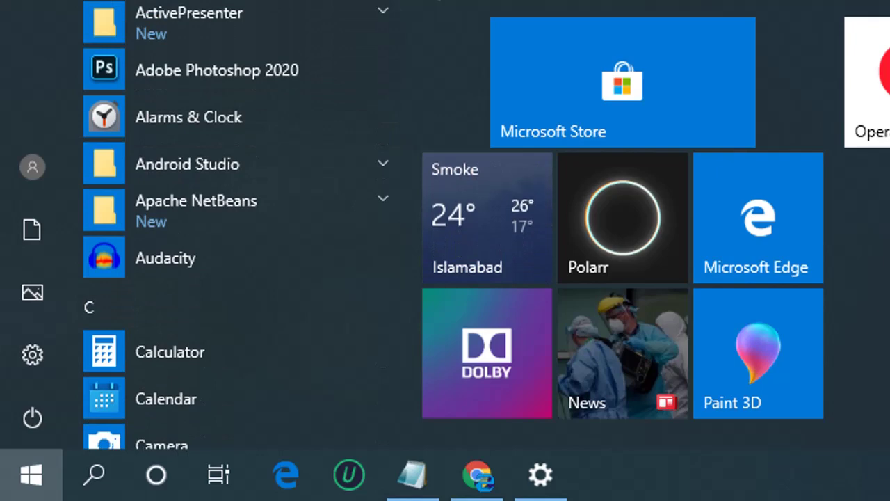
click(97, 479)
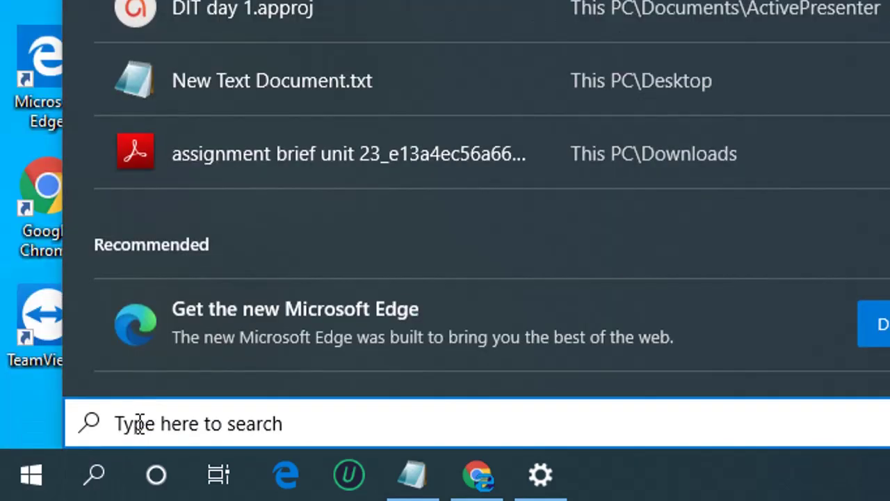
text(win)
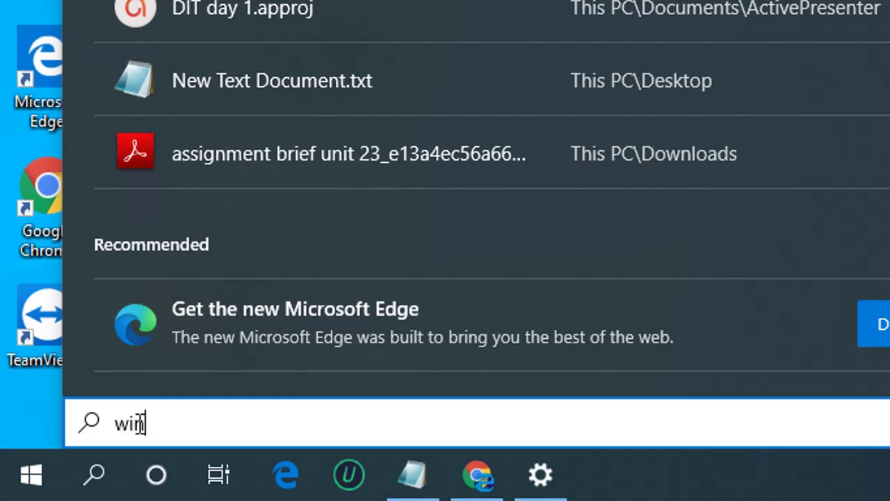
text(word)
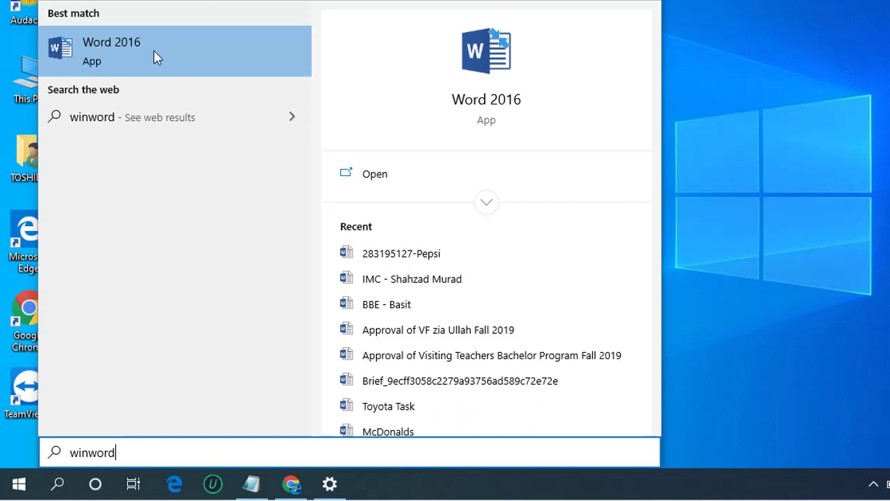
Launch Word 2016, close the Activation Wizard, and create blank Document1.
click(156, 57)
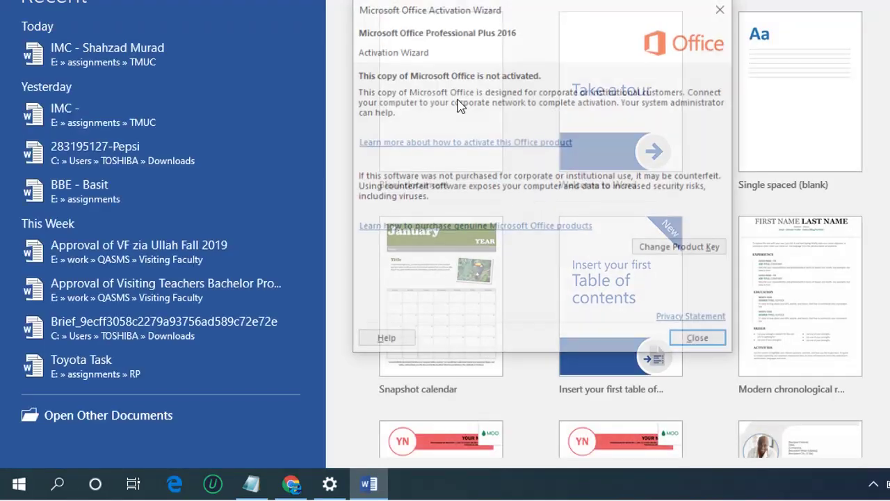
click(723, 7)
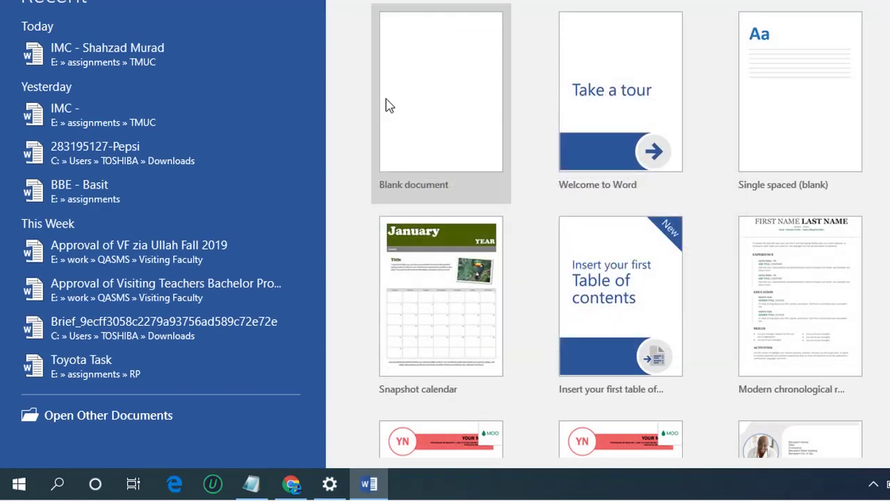
click(421, 103)
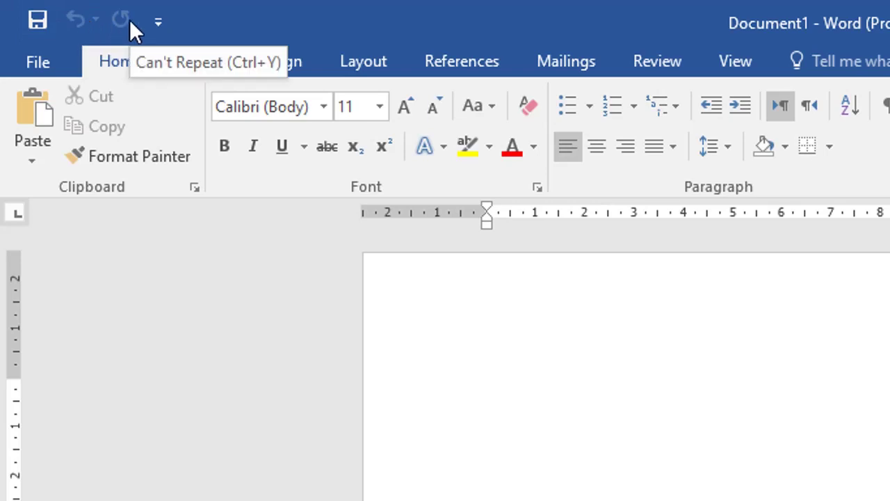
click(165, 18)
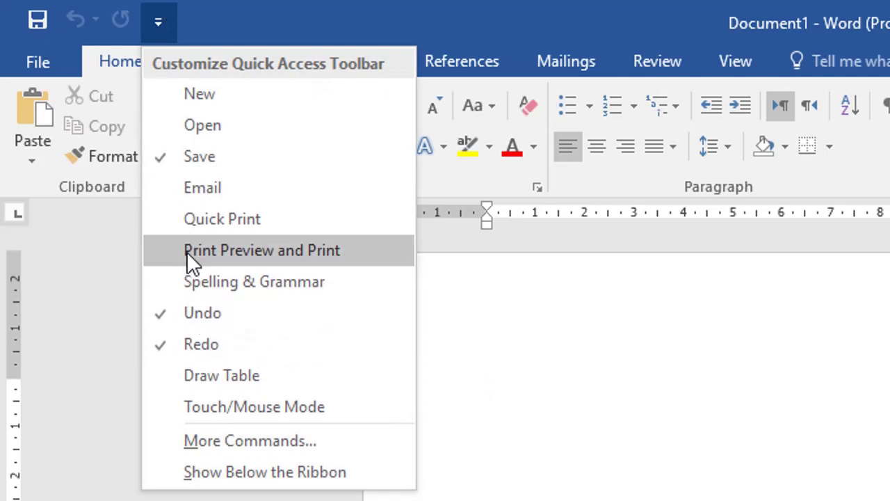
click(252, 2)
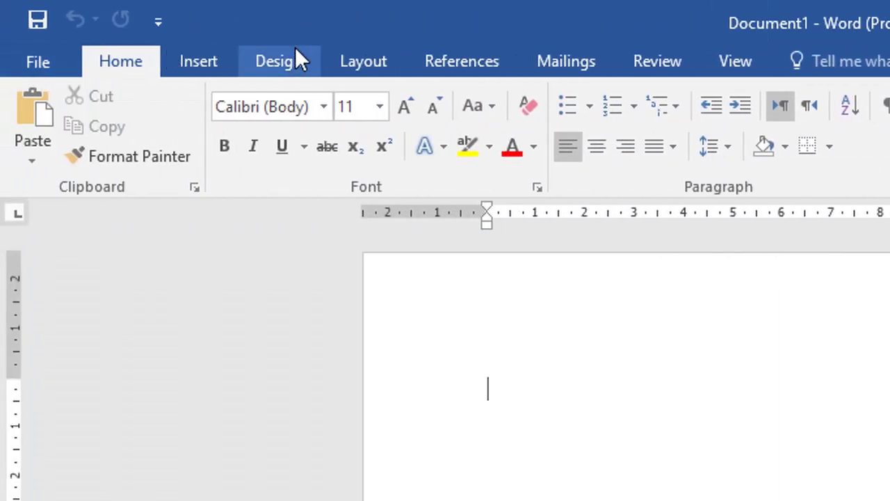
click(28, 62)
click(51, 58)
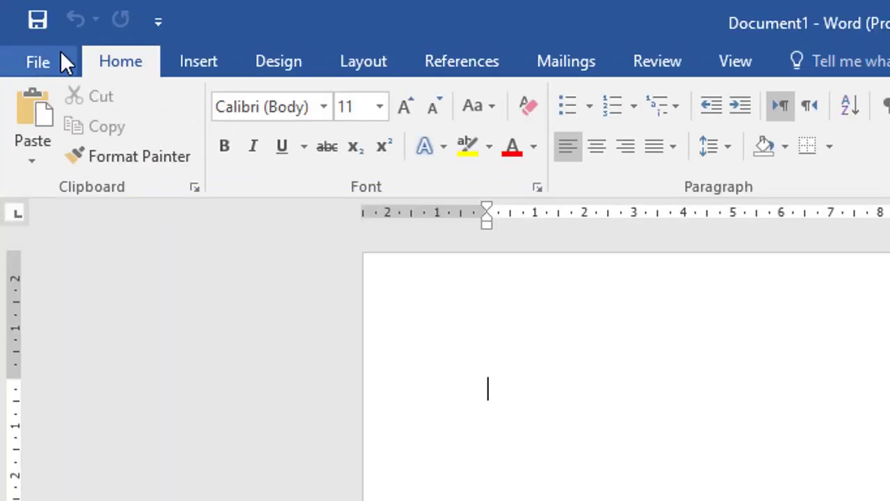
click(199, 69)
click(263, 61)
click(370, 59)
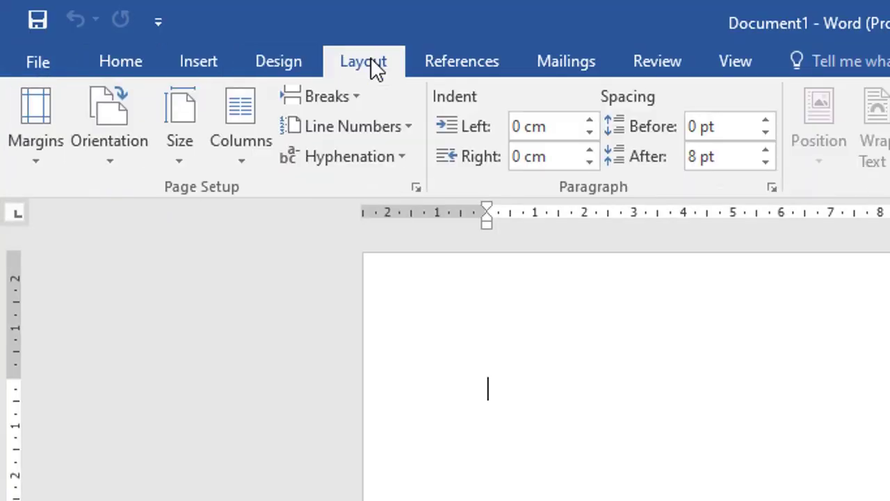
click(448, 64)
click(614, 70)
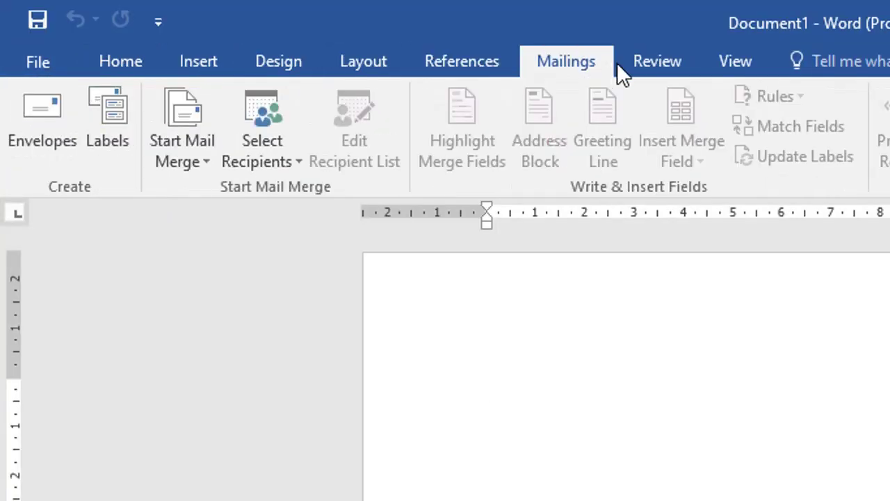
click(661, 70)
click(729, 59)
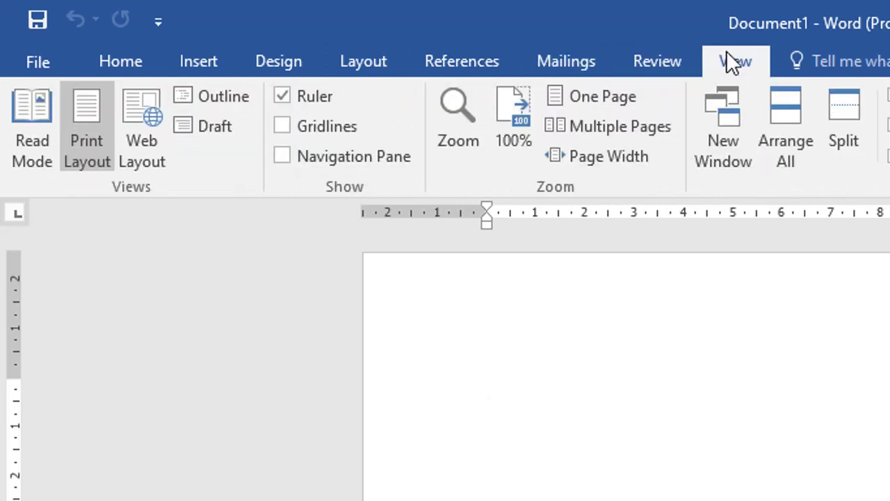
click(668, 57)
click(580, 59)
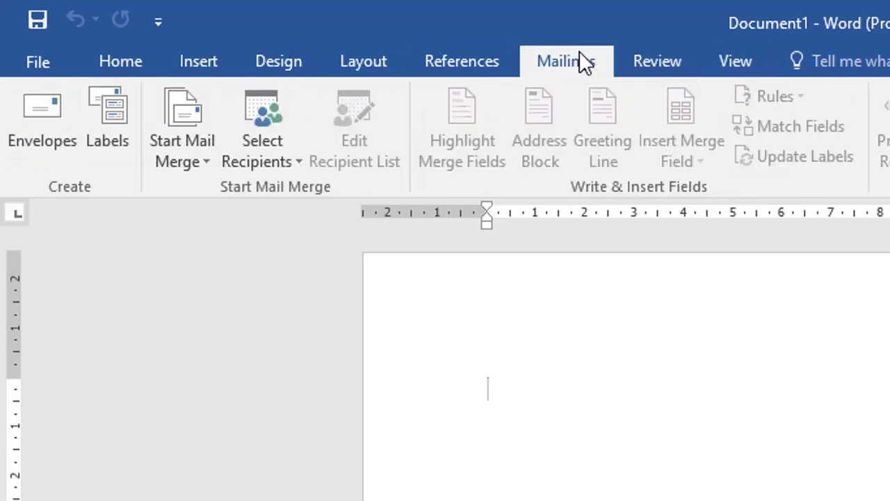
click(472, 61)
click(107, 61)
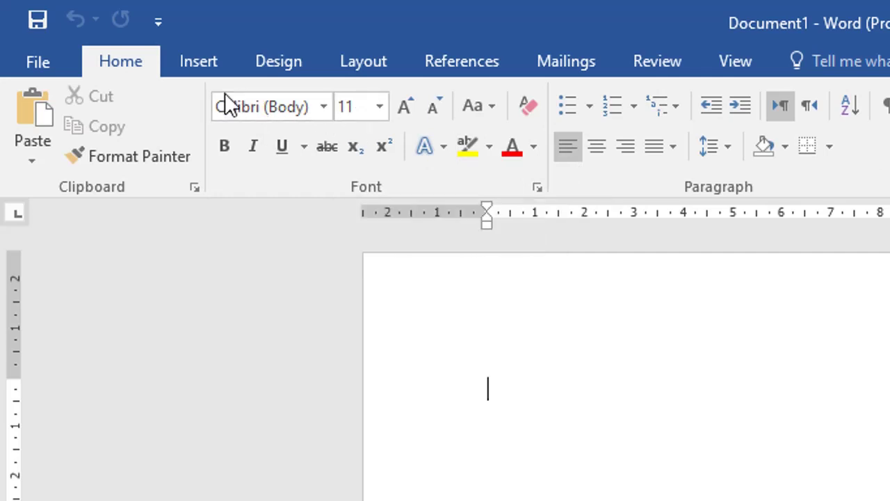
Look through the Insert and Design ribbons, ending on Layout's page setup options.
click(206, 62)
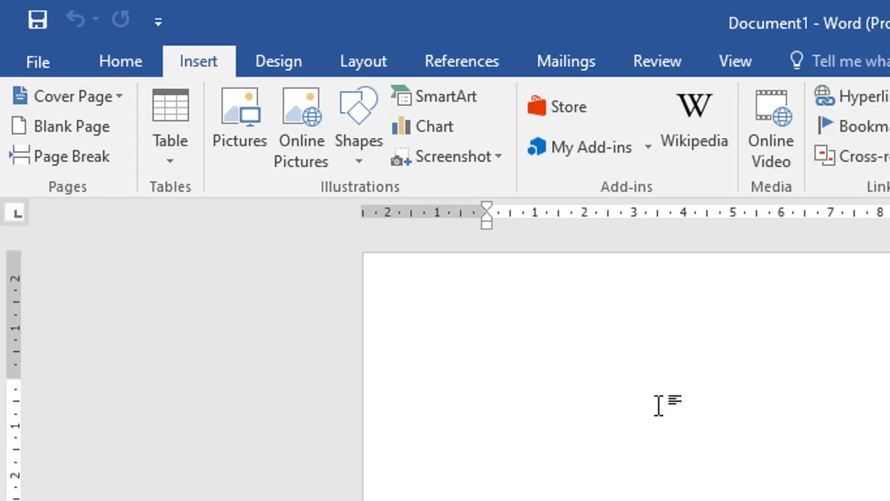
click(265, 72)
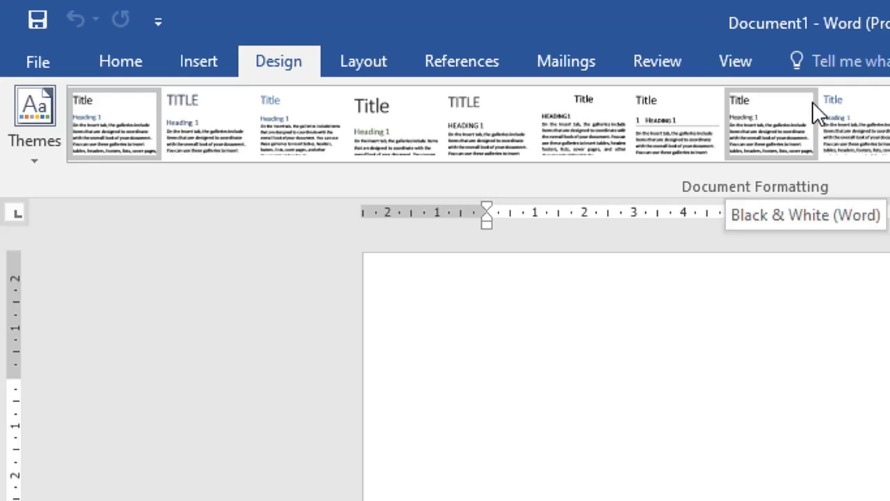
click(362, 70)
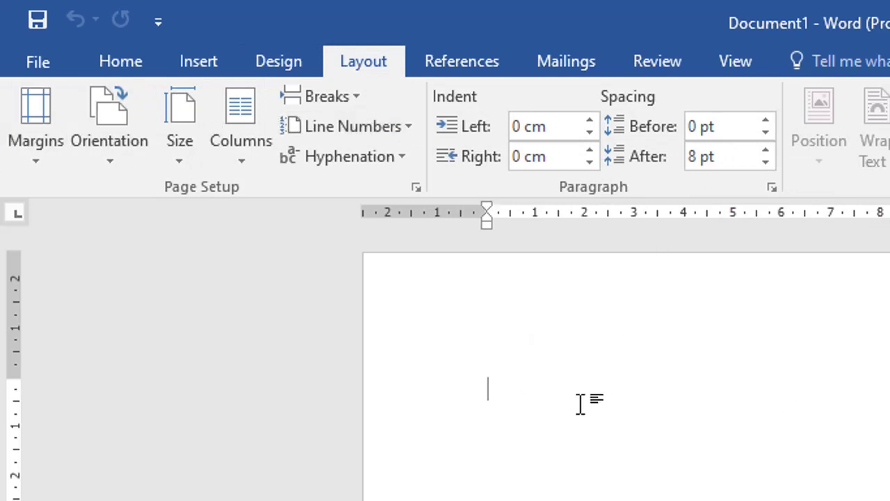
Show the References ribbon with its citation tools, style set to Harvard.
click(461, 63)
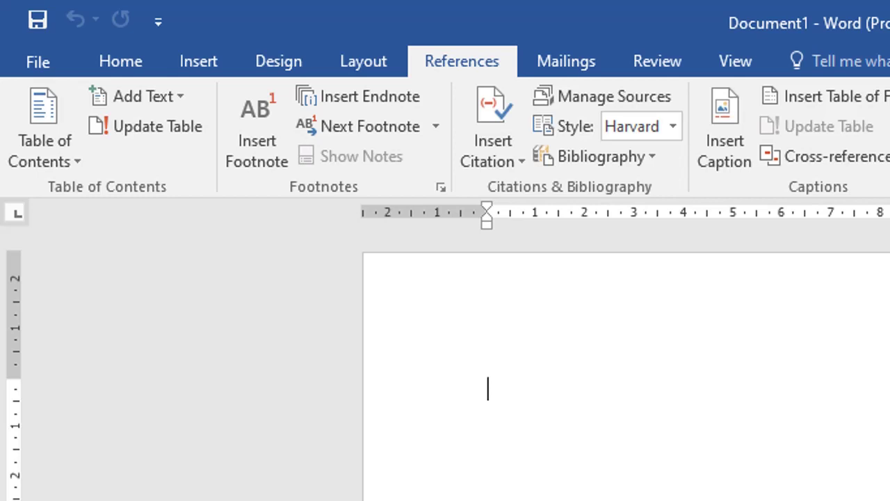
click(673, 129)
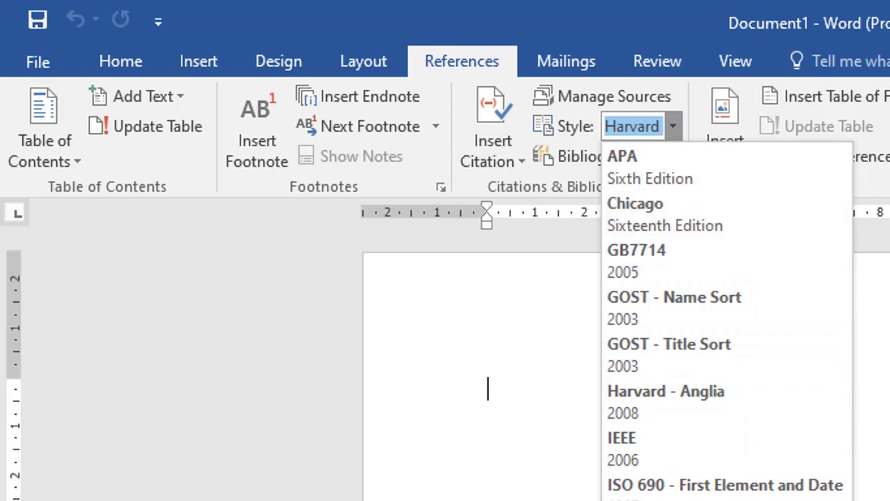
key(Escape)
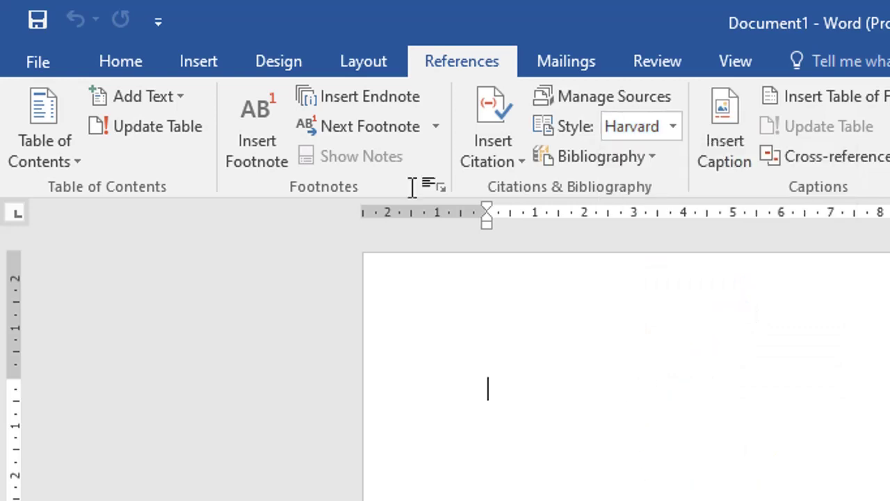
click(70, 151)
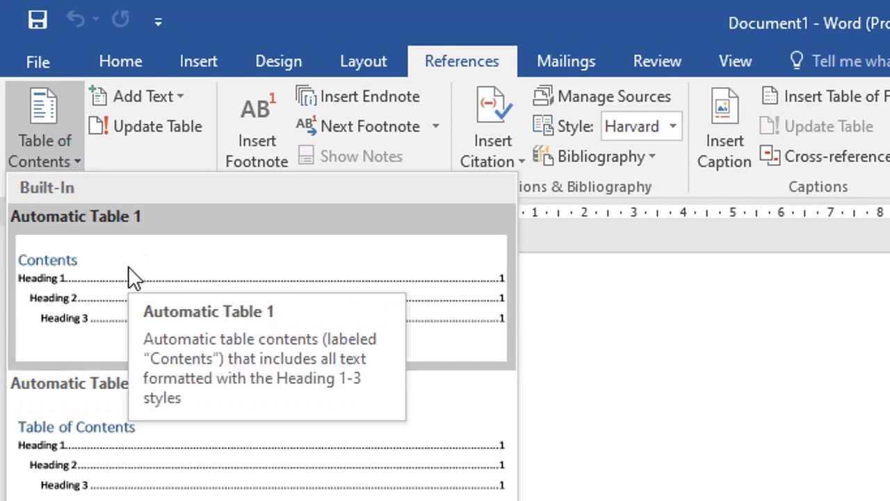
click(827, 431)
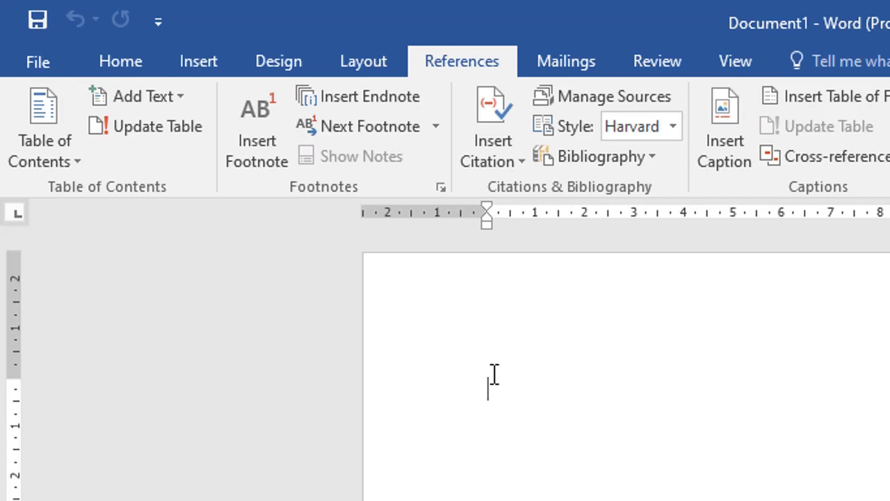
click(676, 129)
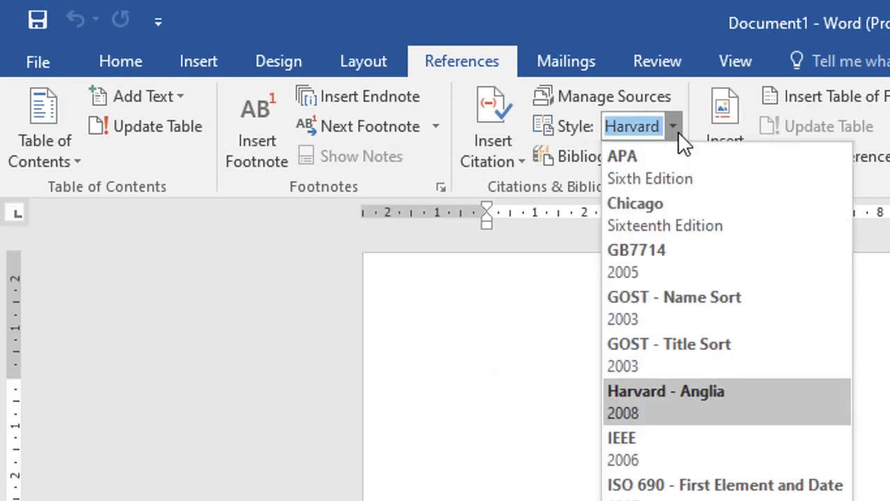
click(672, 390)
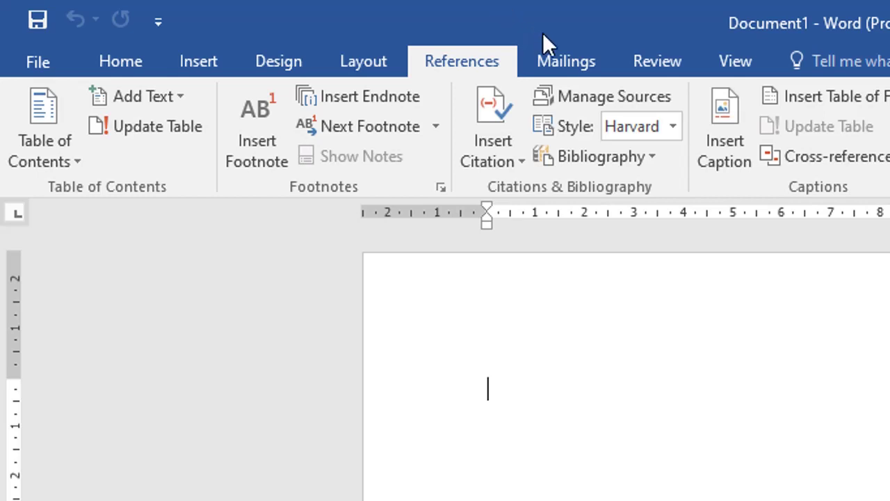
Browse the Mailings and Review ribbons, then show View with Print Layout active.
click(562, 60)
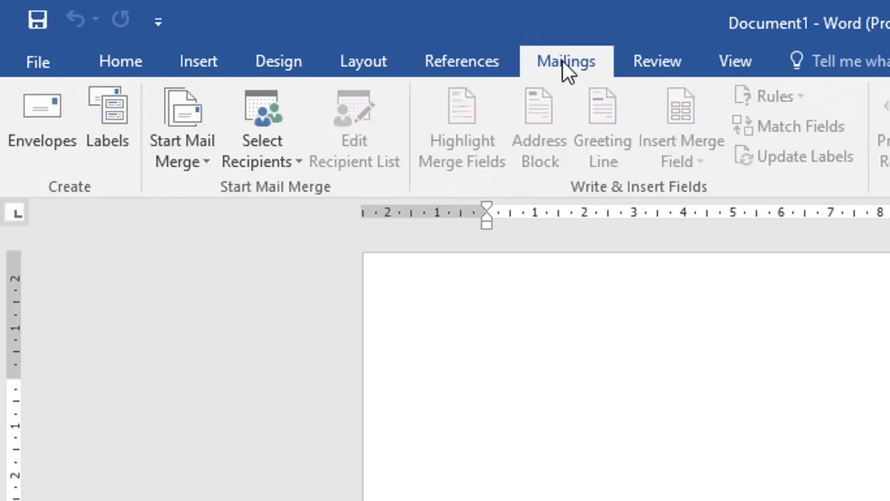
click(683, 60)
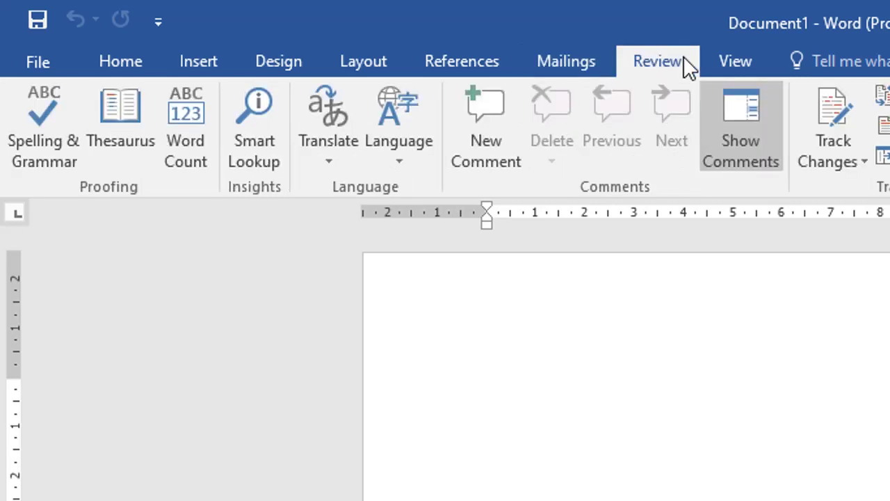
click(744, 60)
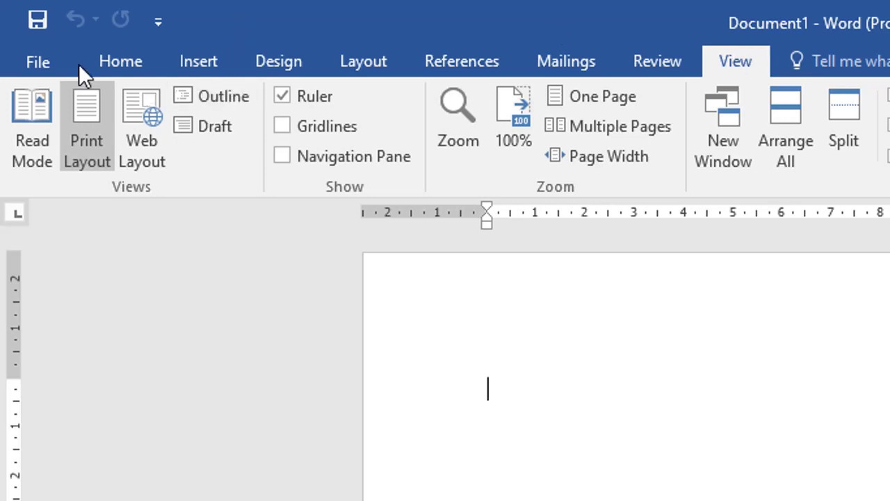
Switch the ribbon back to the Home formatting commands.
click(100, 63)
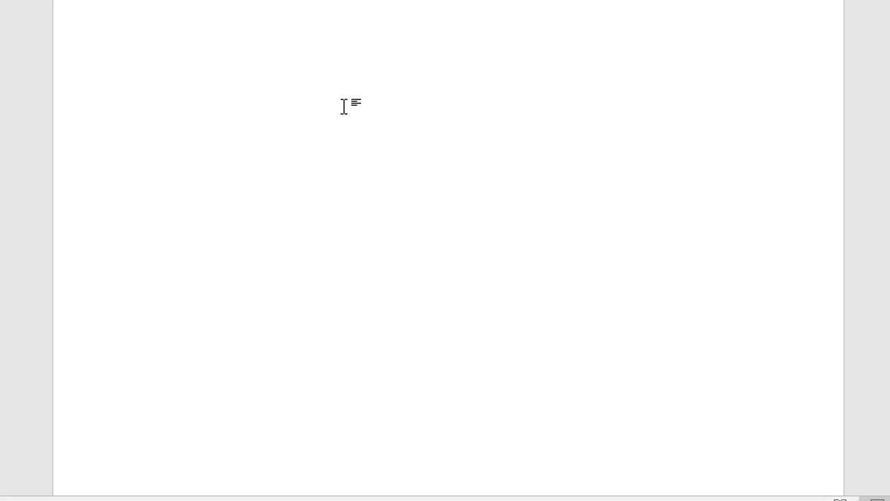
Type 'Microsoft word' and 'Word processing software' on separate lines.
text(MI )
text(cro)
text(soft wor)
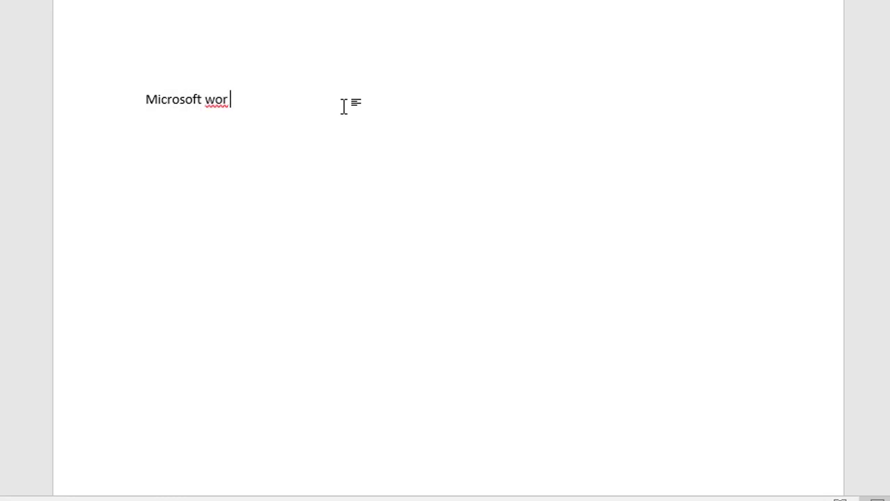
text(d)
key(BackSpace)
key(Return)
text(Word proce)
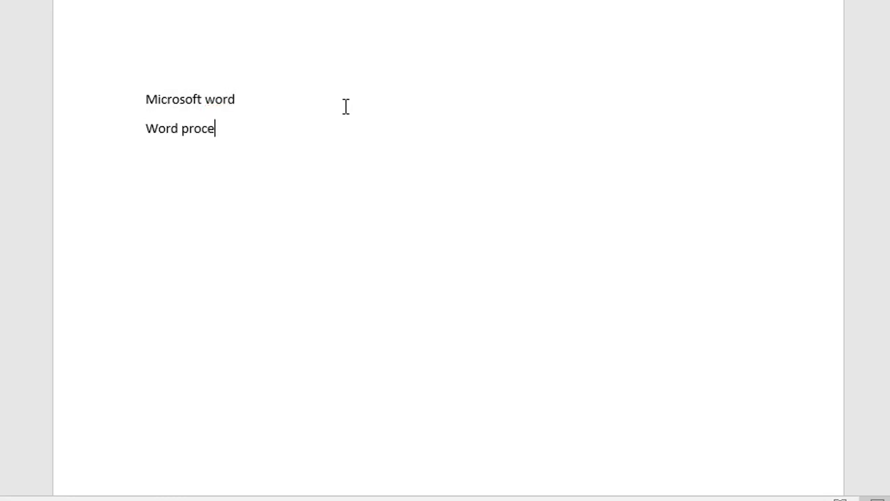
text(ssing software)
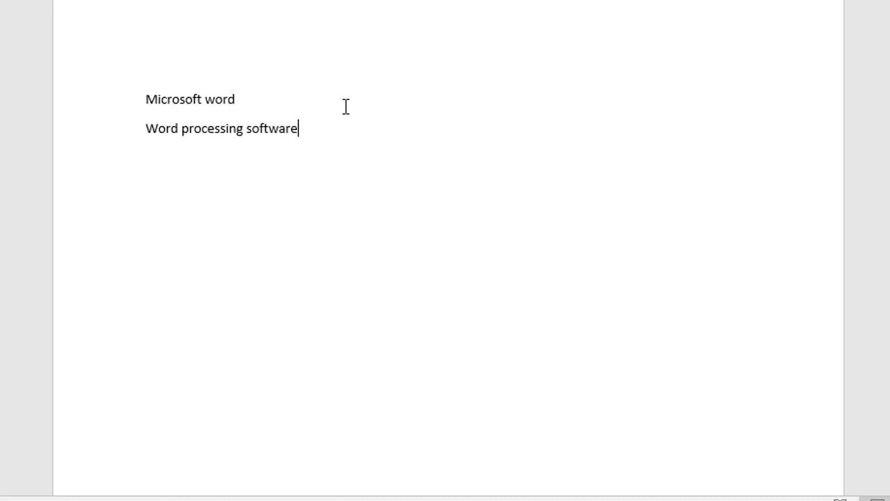
key(Return)
Add an 'Extensions:' heading followed by '.doc, .docx', fixing typos.
key(Return)
text(.dox)
key(BackSpace)
key(BackSpace)
key(BackSpace)
key(BackSpace)
text(exten)
text(sions:)
key(Return)
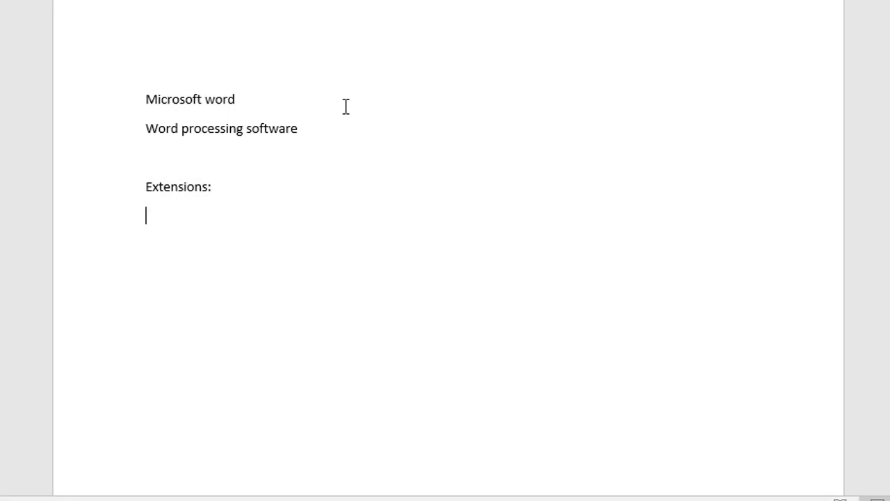
text(doc)
key(BackSpace)
key(BackSpace)
key(BackSpace)
text(.doc,)
text( do)
key(BackSpace)
key(BackSpace)
text(.d)
text(ocx)
key(BackSpace)
text(c)
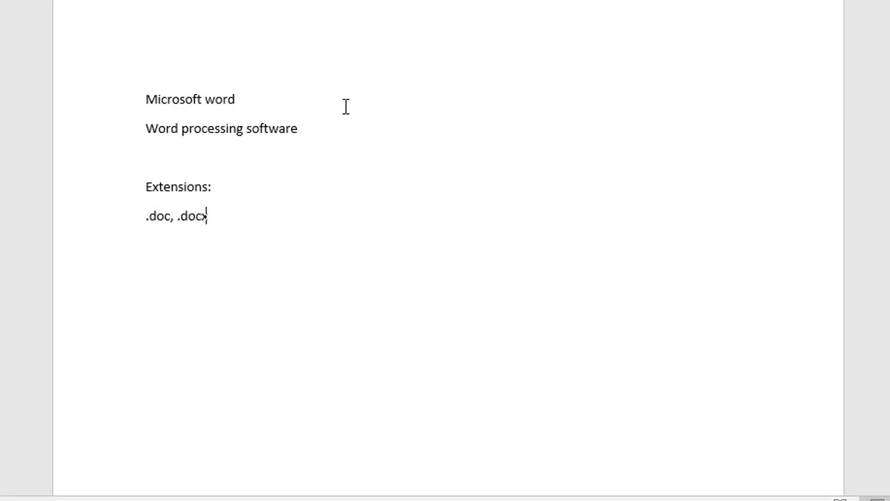
text(x)
key(Return)
key(Return)
Minimize Word and confirm in Properties that RP Guidelines is a .docx file.
click(232, 499)
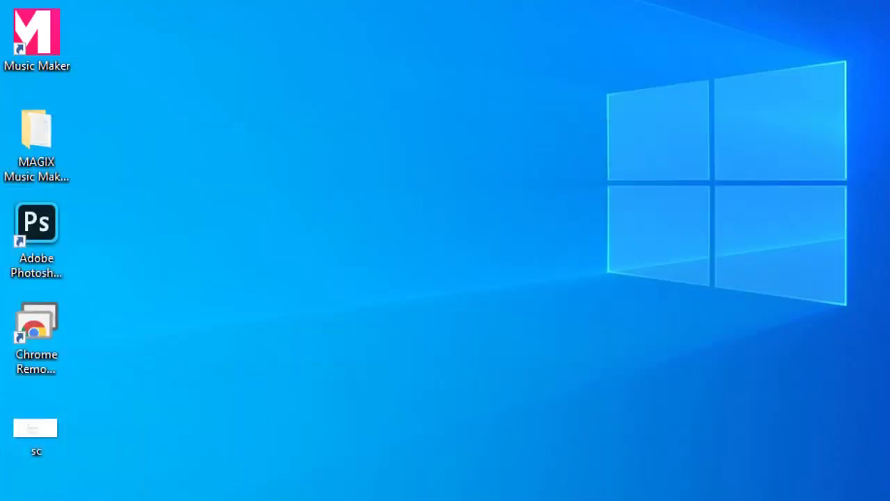
key(shift+F10)
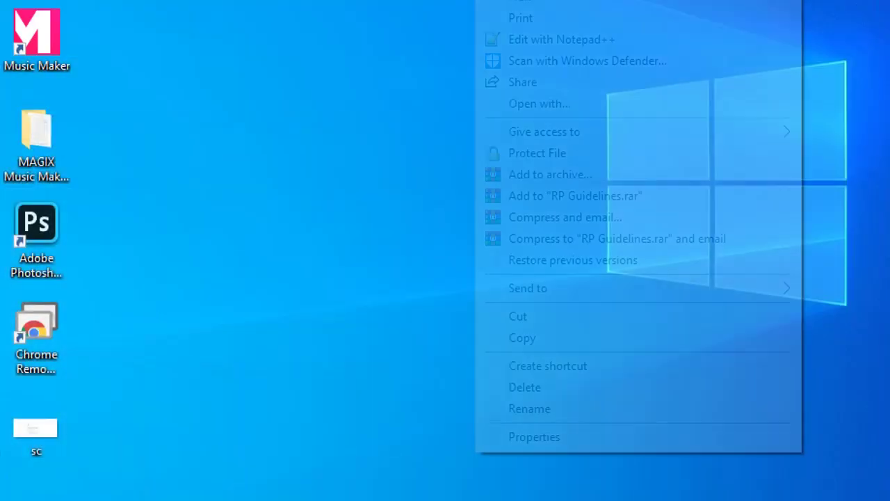
click(615, 442)
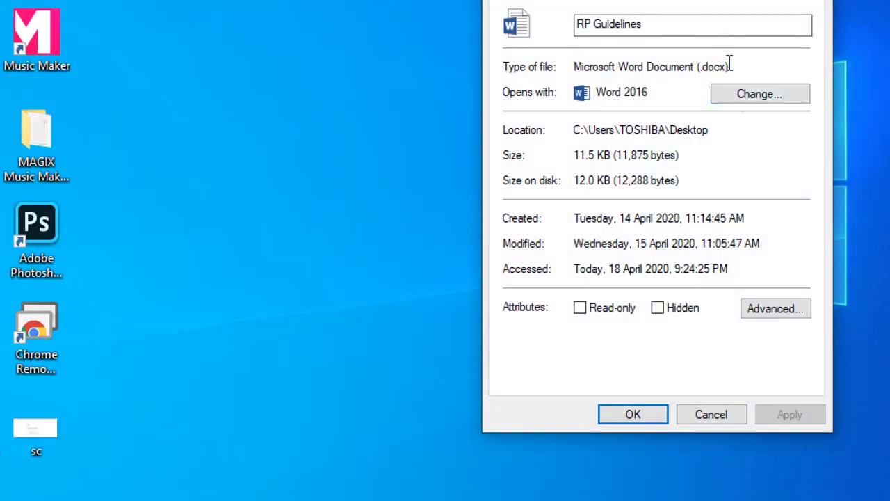
drag(729, 66, 695, 66)
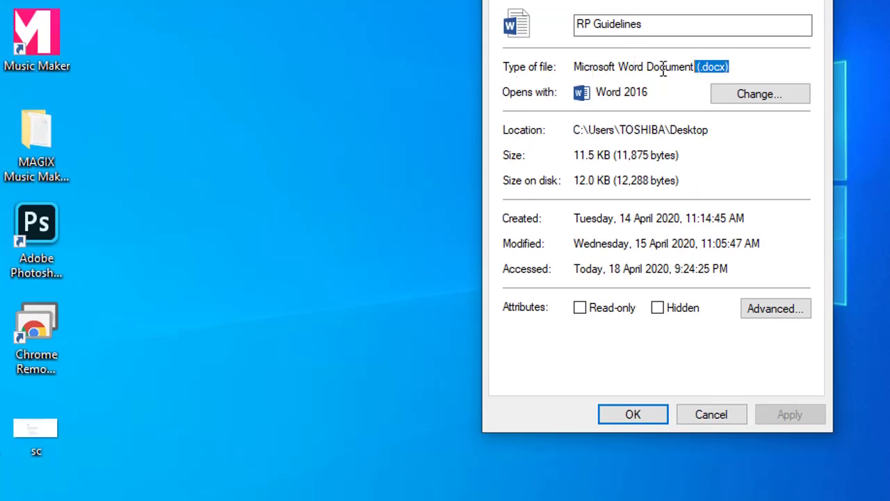
click(719, 61)
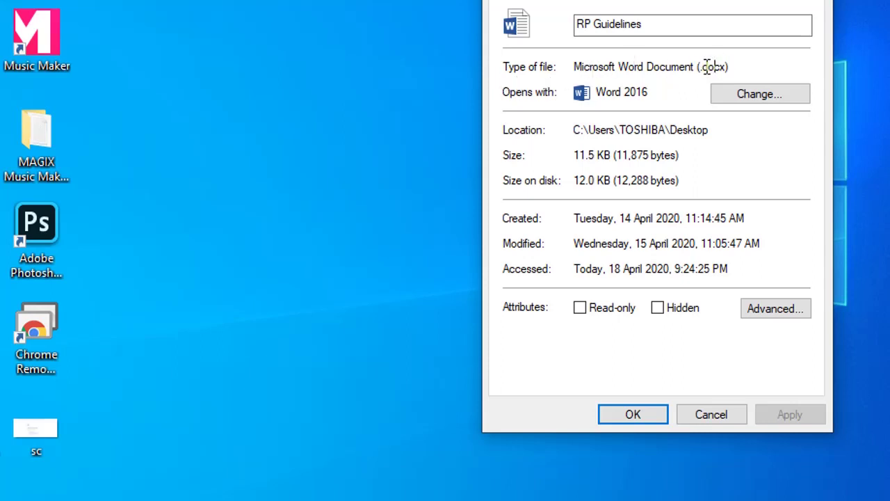
drag(701, 67, 729, 67)
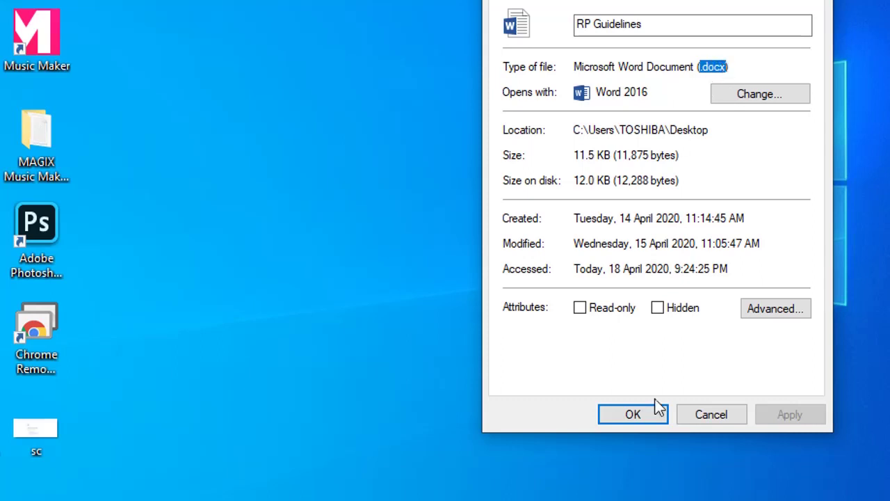
click(710, 414)
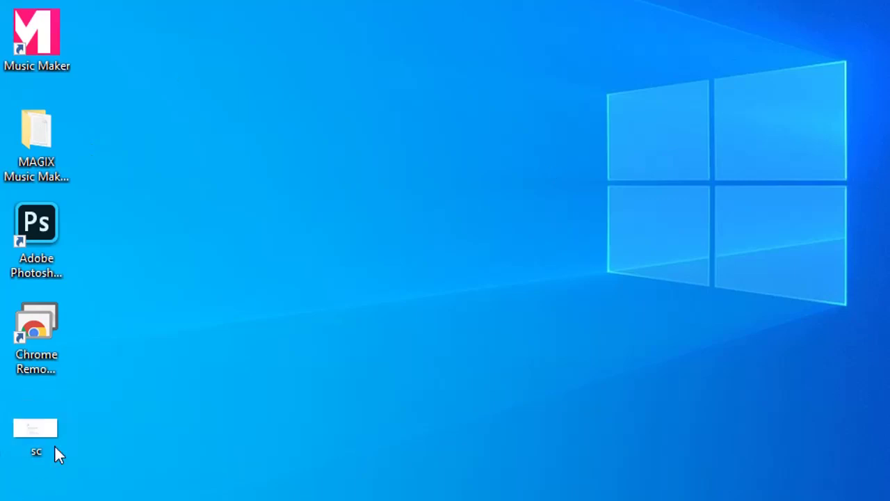
Move the sc icon to the desktop's top centre and return to Word.
mouse_move(39, 425)
mouse_down()
mouse_move(551, 71)
mouse_move(580, 15)
mouse_up()
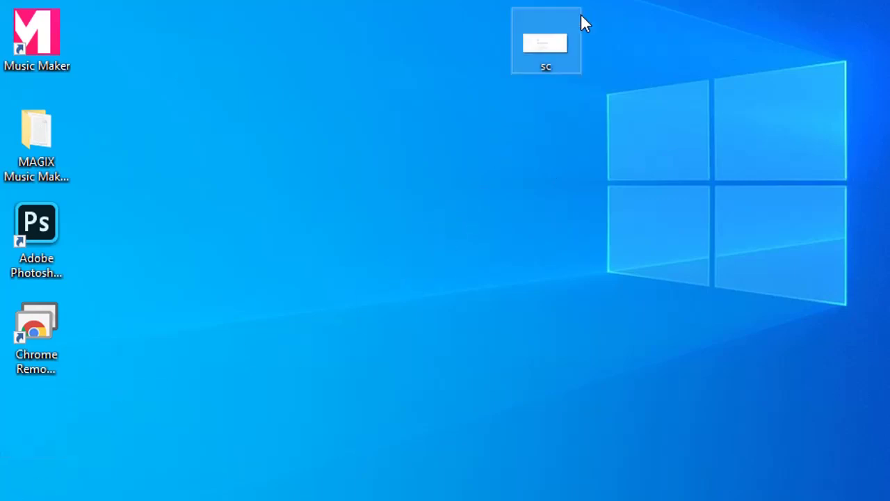
right_click(554, 43)
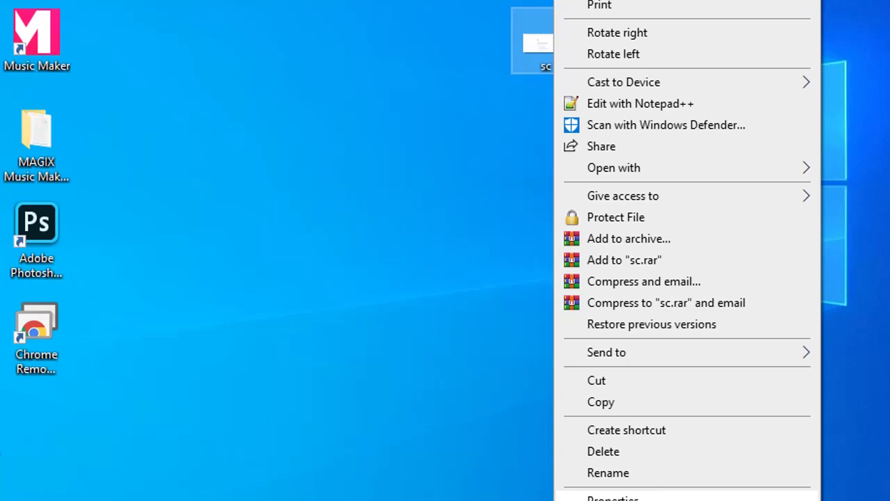
click(425, 267)
click(200, 431)
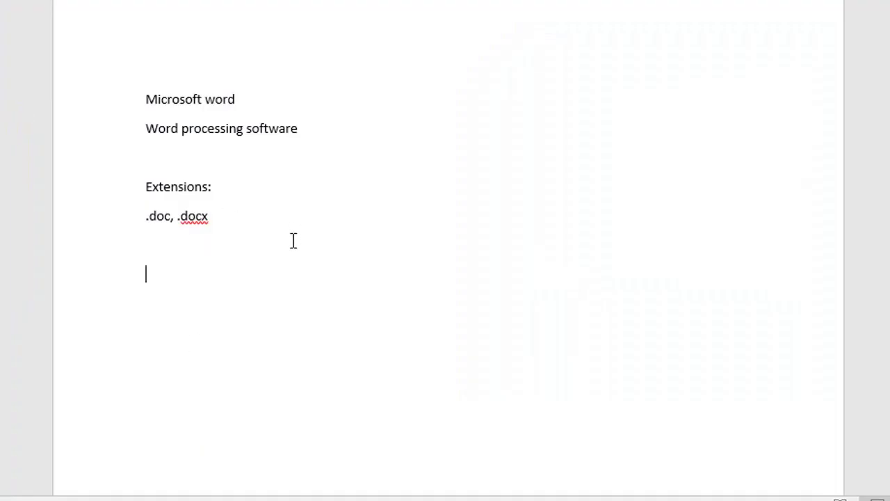
Add an 'Images:' heading listing .jpeg, .jpg, .png, .bmp.
text(images)
text(:)
key(Return)
text(j)
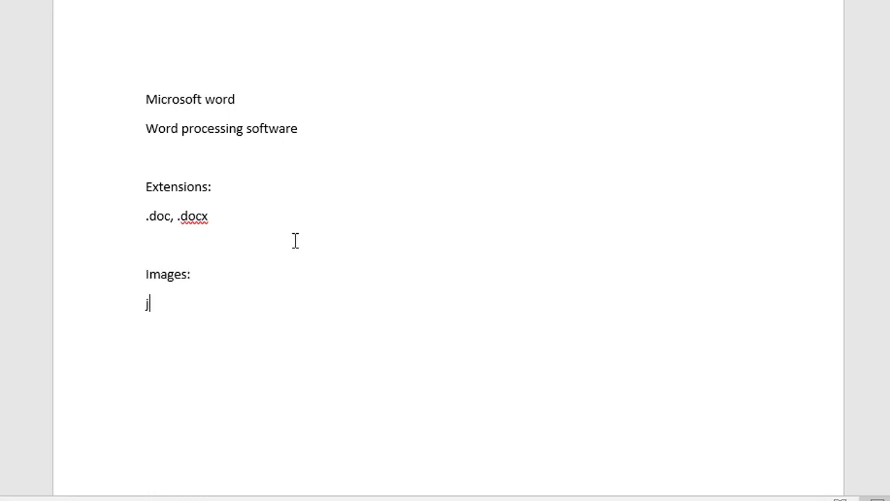
text(.j)
text(peg, )
text(.jpg, )
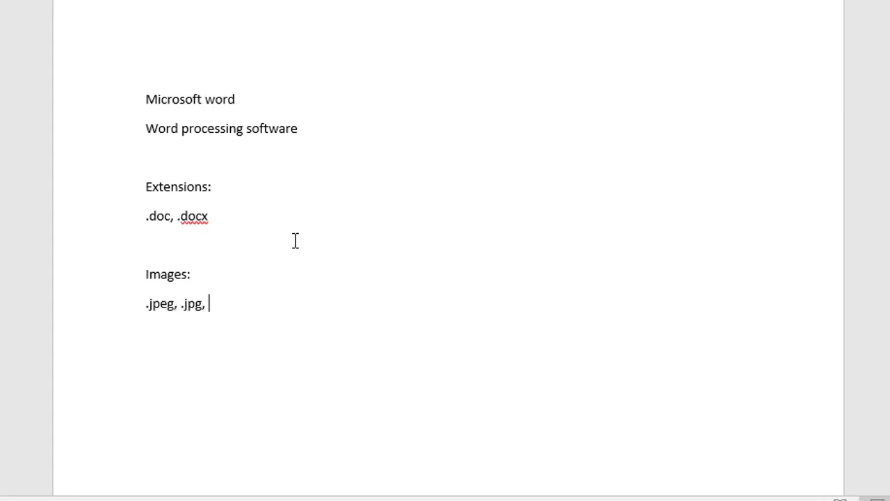
text(.png)
text(, )
text(.bmp)
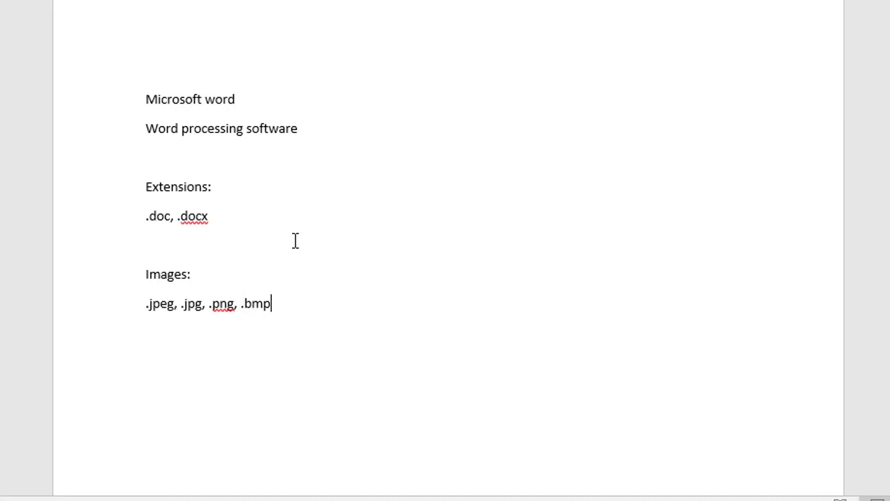
key(Return)
key(Return)
Add a 'Videos:' heading listing .mp4, .mpeg, .avi, .mkv, correcting typos.
text(vid)
text(eos:)
key(Return)
text(M)
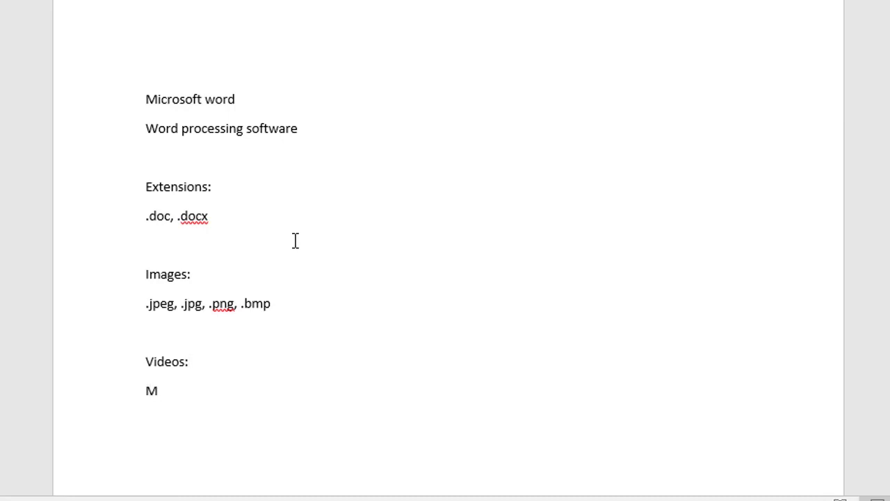
text(p4)
text(, )
text(mpeg,)
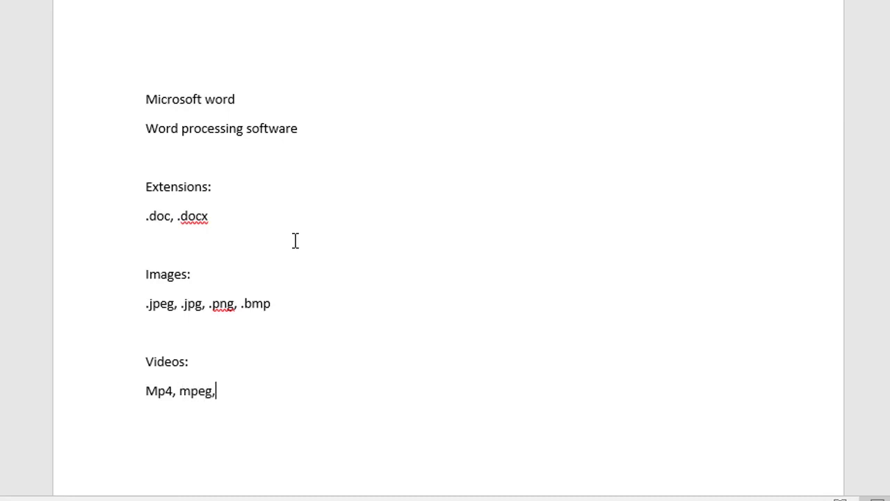
key(BackSpace)
key(BackSpace)
key(BackSpace)
key(BackSpace)
key(BackSpace)
key(BackSpace)
key(BackSpace)
key(BackSpace)
key(BackSpace)
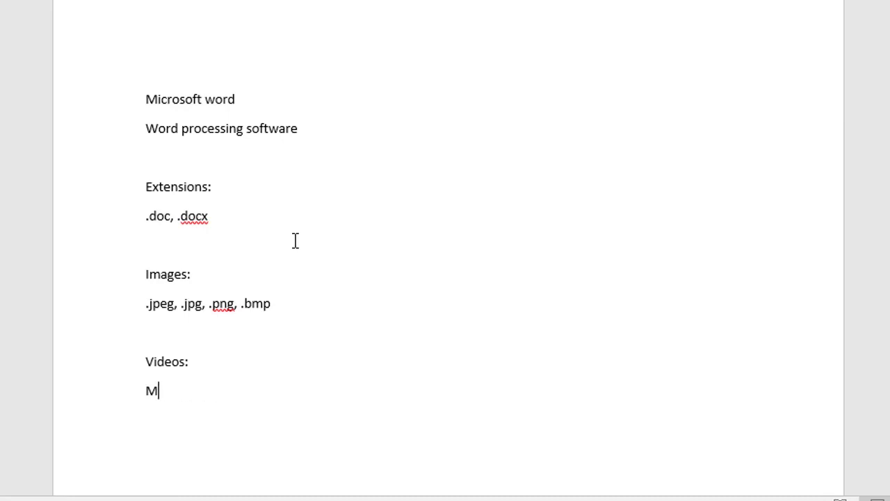
key(BackSpace)
text(.mp4)
text(, mpeg)
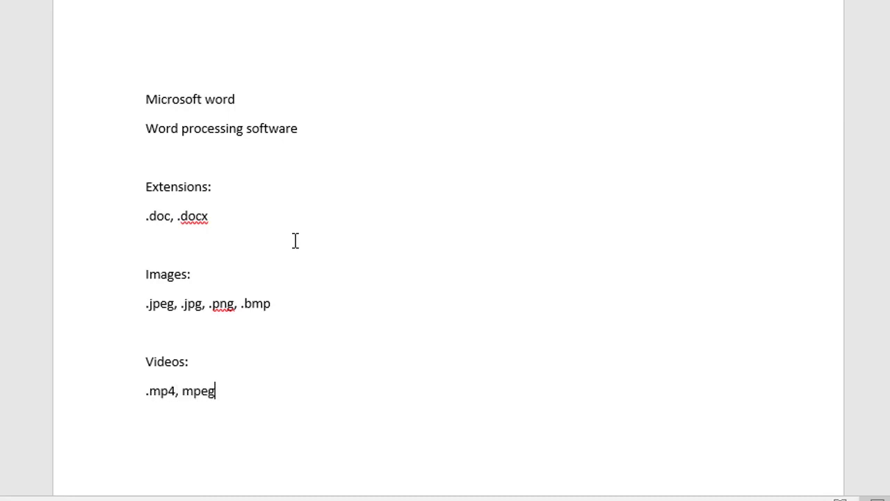
key(BackSpace)
key(BackSpace)
key(BackSpace)
key(BackSpace)
text(.mp)
text(eg, avi)
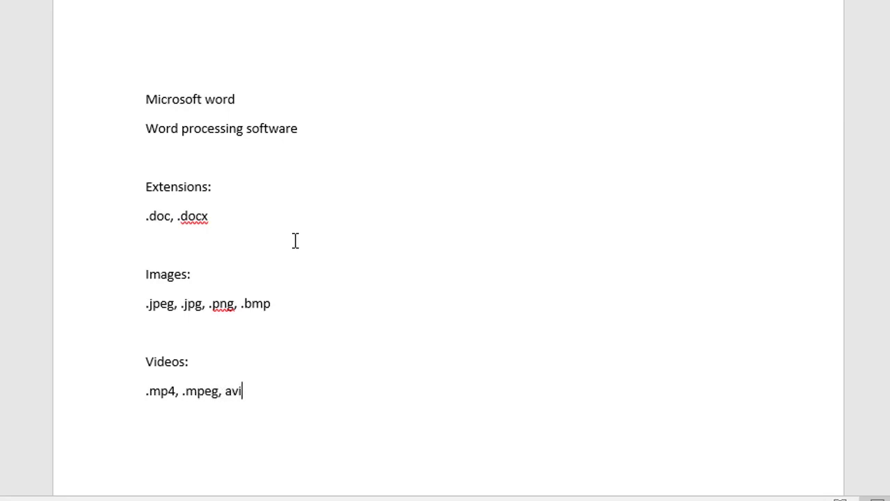
key(BackSpace)
key(BackSpace)
key(BackSpace)
text(.avi, )
text(.mkv)
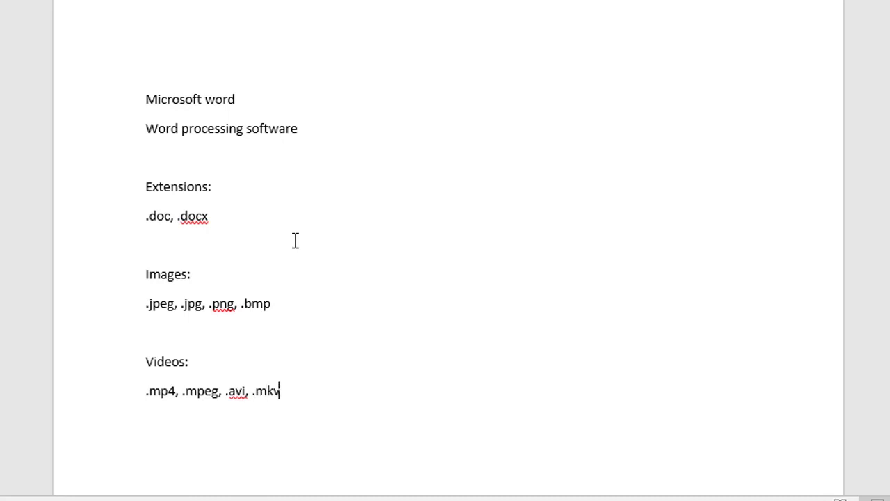
text(,)
Add .flv to the Videos list after .mkv.
key(Return)
scroll(470, 306, down, 2)
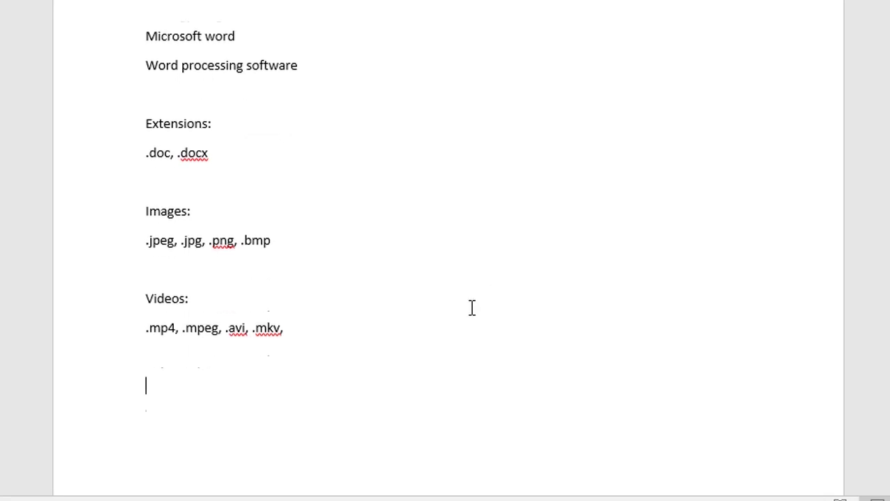
scroll(417, 302, down, 1)
click(354, 297)
text(.f)
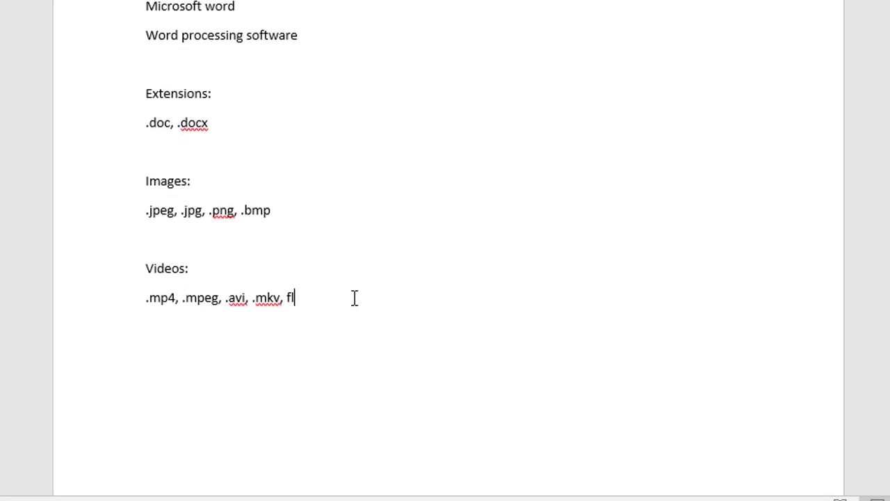
key(BackSpace)
key(BackSpace)
text(.flv)
key(Return)
Add an Audio: heading with .ogg, .mp3 listed beneath it.
key(Return)
text(m)
key(BackSpace)
text(audio:)
key(Return)
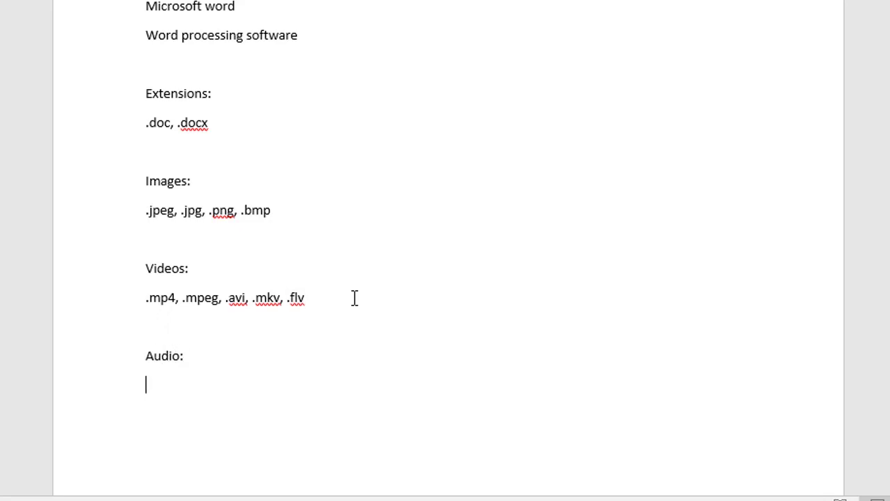
text(o)
key(BackSpace)
text(.)
text(ogg, .)
text(mp3)
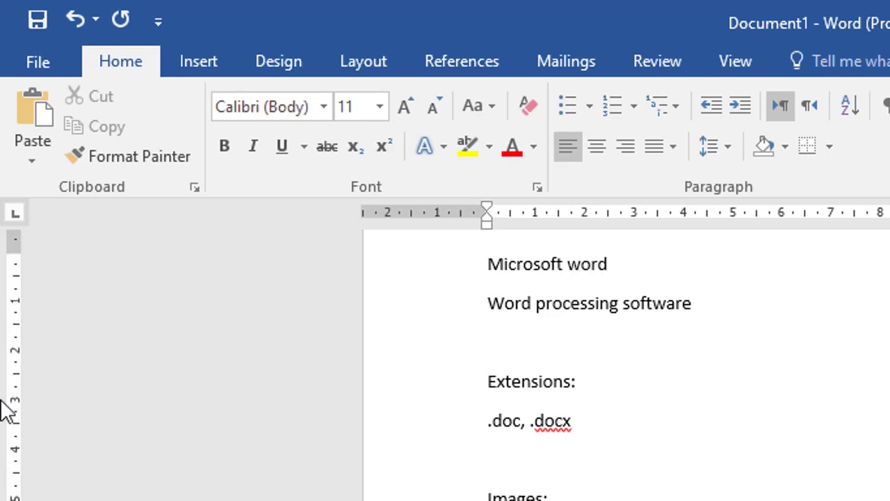
scroll(626, 361, down, 1)
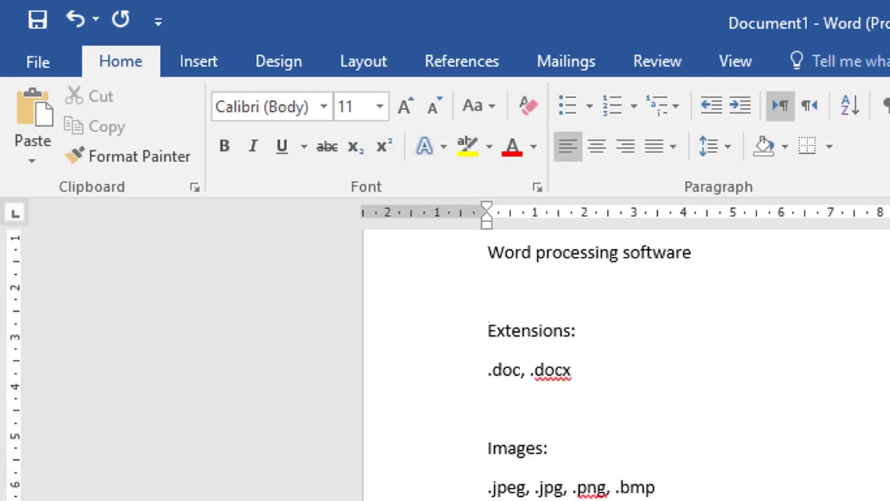
scroll(626, 361, up, 2)
scroll(786, 303, down, 2)
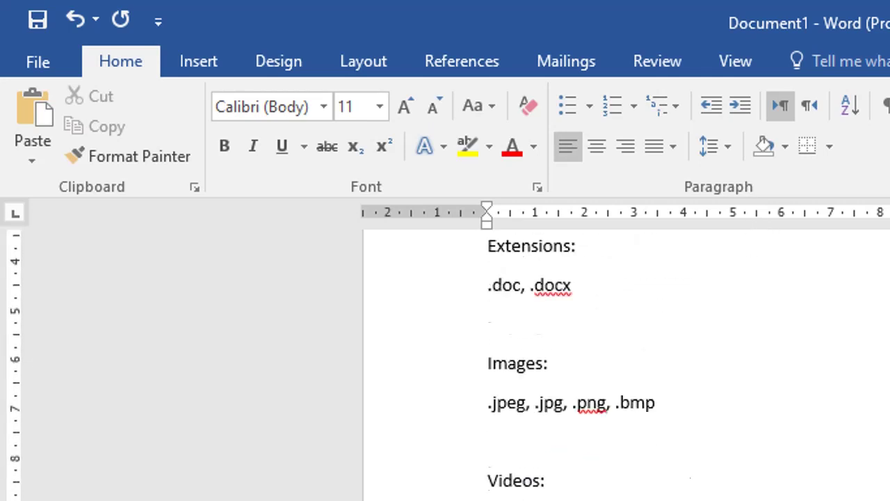
scroll(786, 303, down, 3)
scroll(785, 304, up, 4)
scroll(785, 304, up, 1)
scroll(626, 348, down, 5)
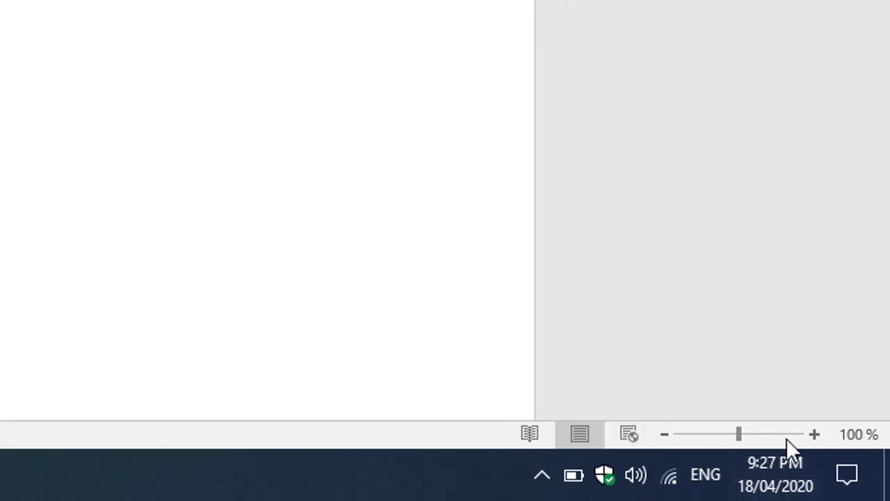
Zoom the page in to 160%, then back out to 140%.
double_click(813, 434)
double_click(813, 434)
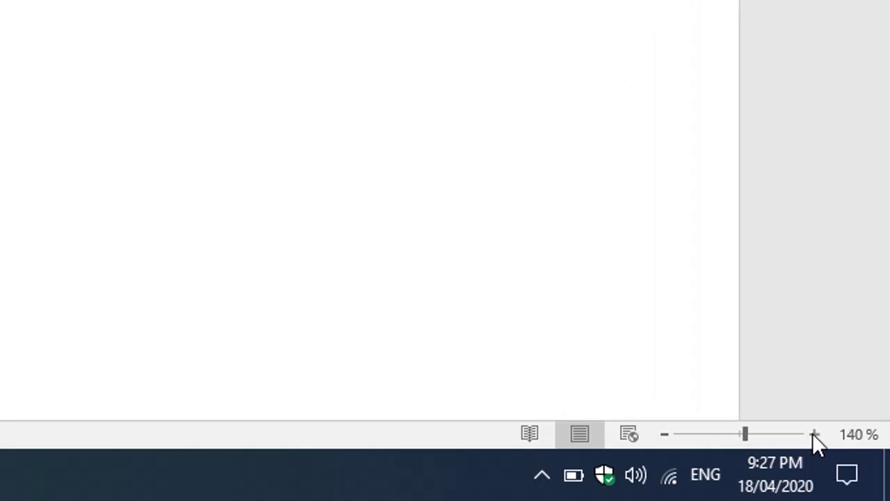
click(813, 434)
click(813, 434)
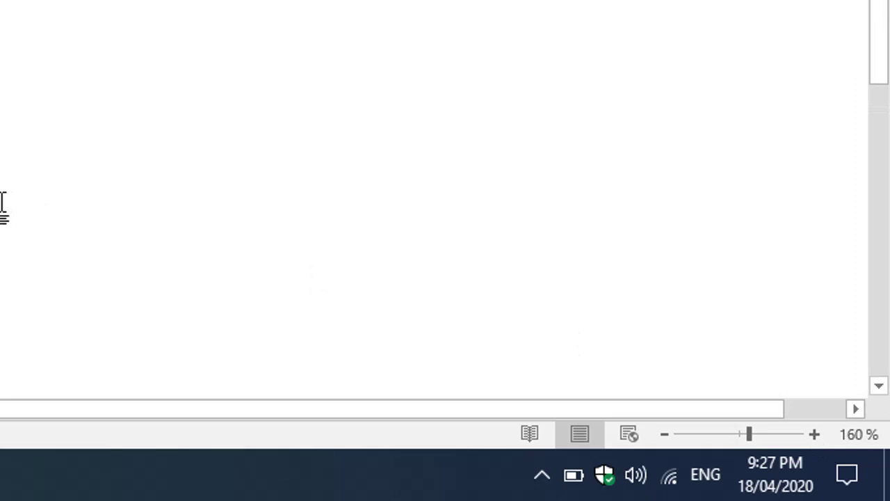
double_click(664, 434)
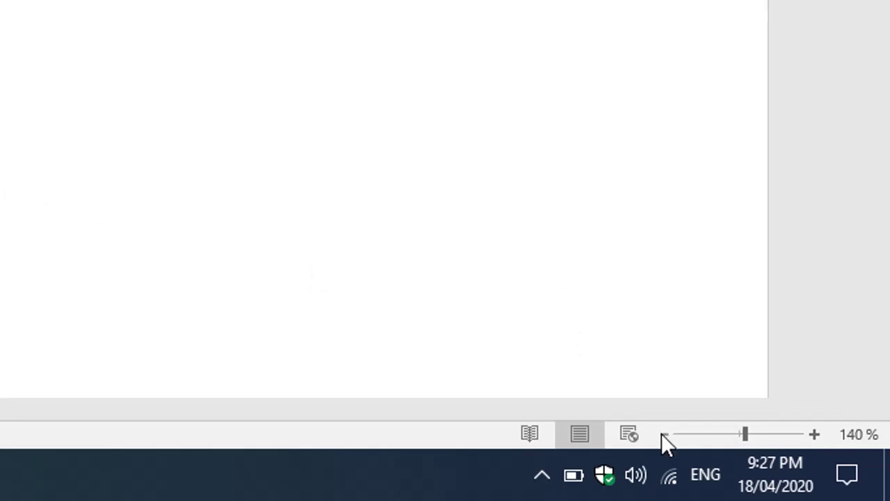
Zoom the page out to 90% so the full page width fits on screen.
scroll(375, 208, up, 2)
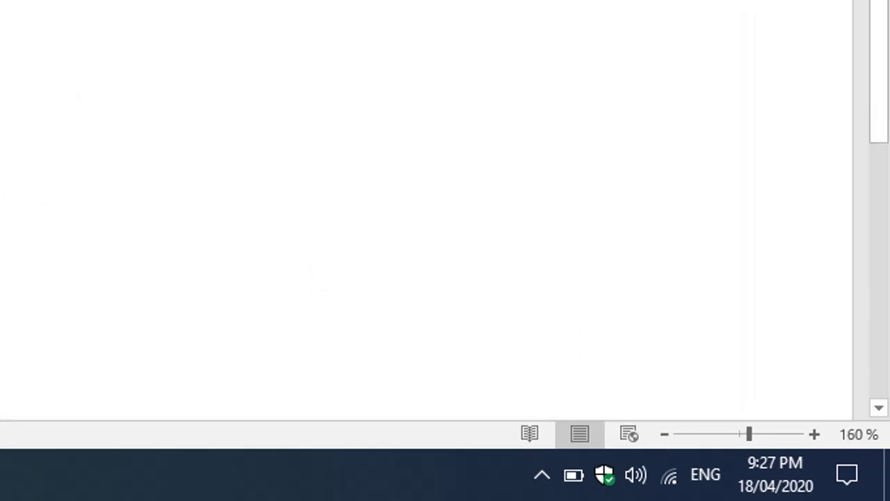
scroll(376, 208, up, 2)
scroll(376, 209, down, 4)
scroll(415, 295, down, 2)
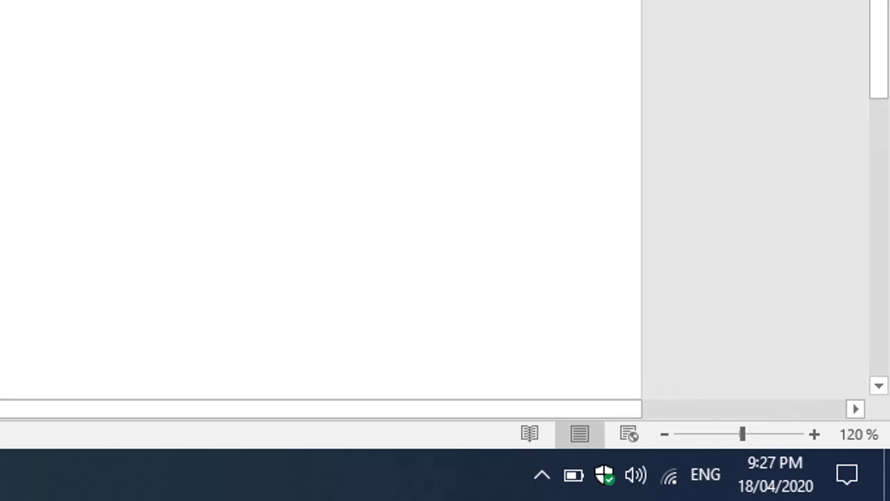
scroll(415, 295, up, 3)
scroll(415, 294, down, 1)
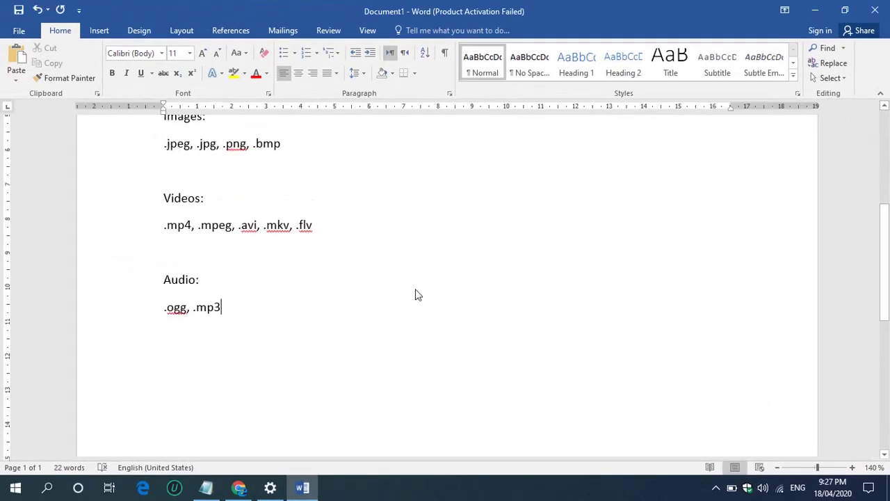
scroll(416, 295, down, 4)
scroll(415, 292, up, 2)
scroll(426, 196, down, 2)
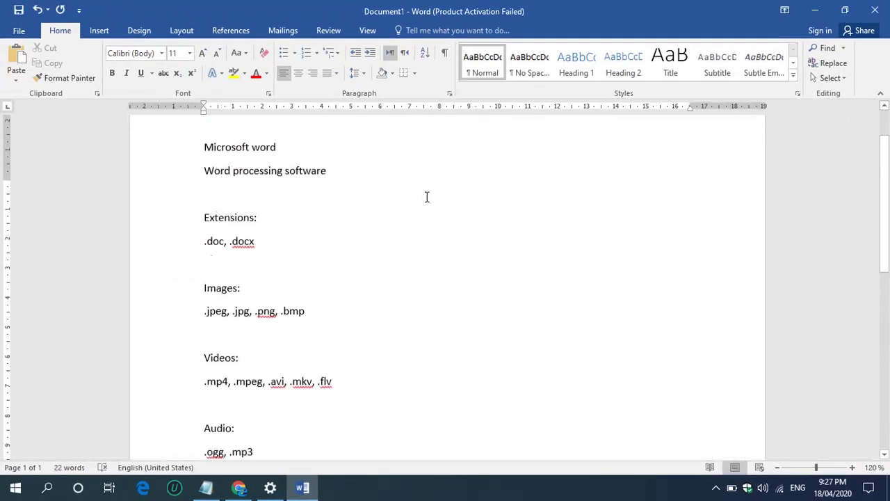
scroll(426, 197, down, 1)
scroll(426, 197, up, 4)
scroll(426, 197, up, 1)
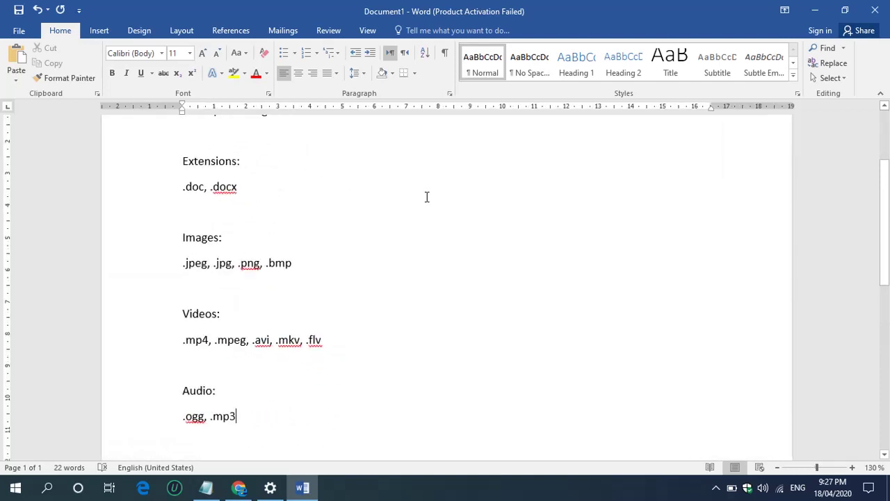
scroll(426, 196, down, 3)
scroll(426, 197, down, 1)
scroll(426, 197, down, 2)
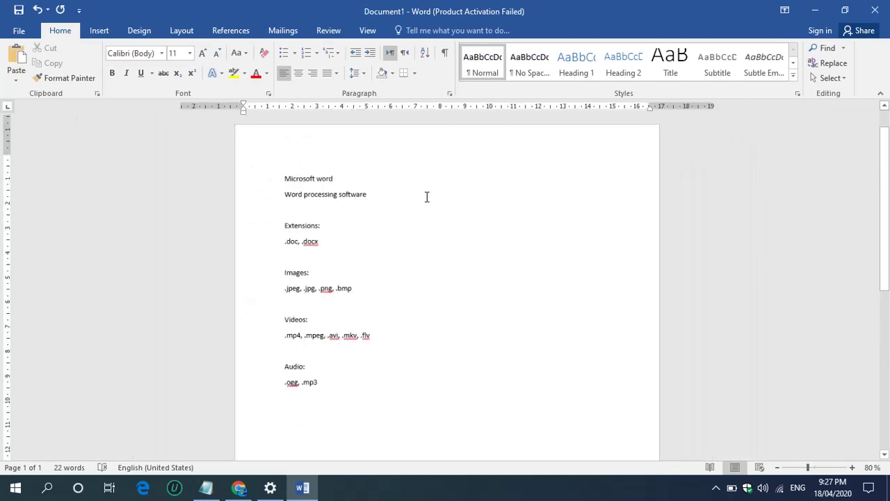
scroll(426, 197, up, 1)
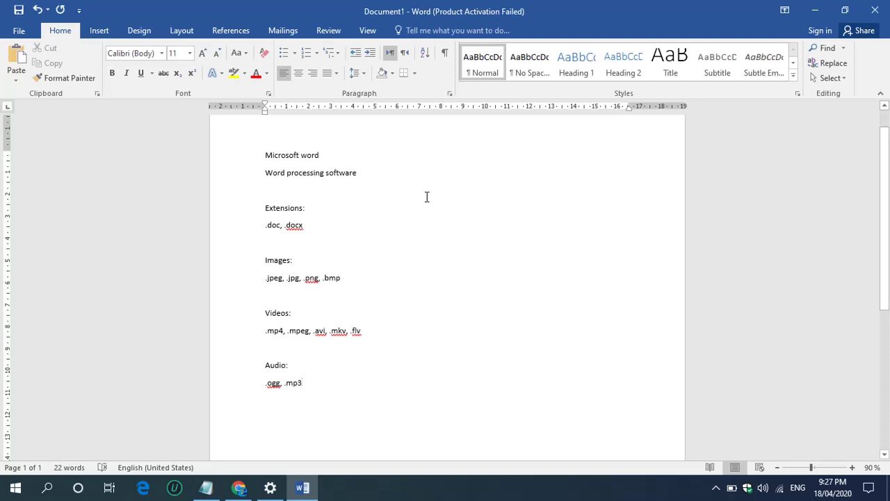
scroll(426, 197, down, 2)
scroll(426, 197, up, 1)
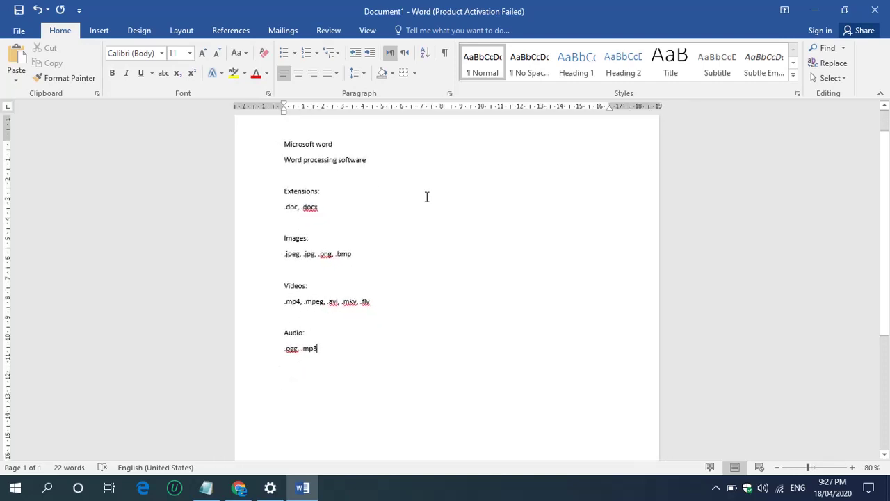
scroll(426, 196, up, 1)
scroll(427, 197, up, 1)
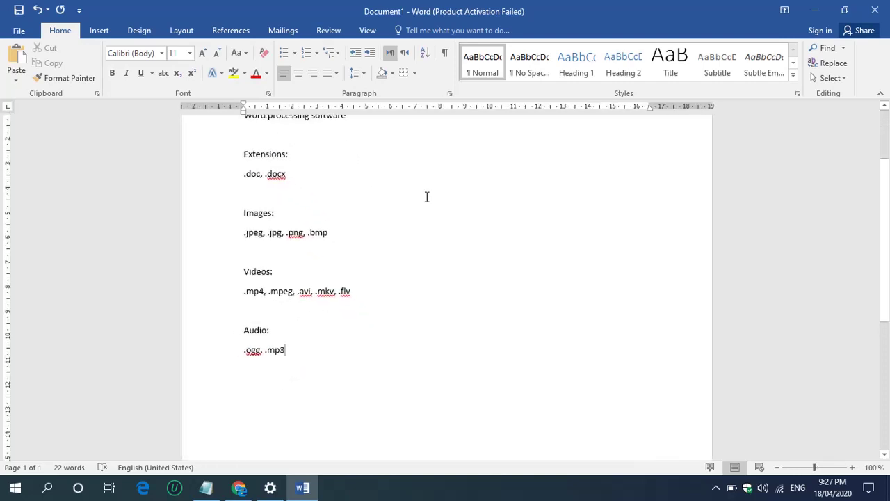
scroll(426, 197, up, 1)
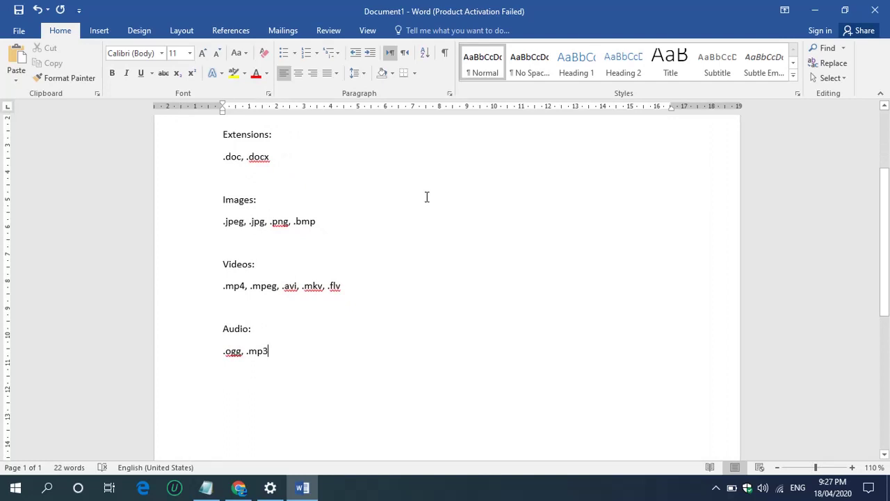
scroll(427, 197, down, 1)
scroll(426, 197, down, 1)
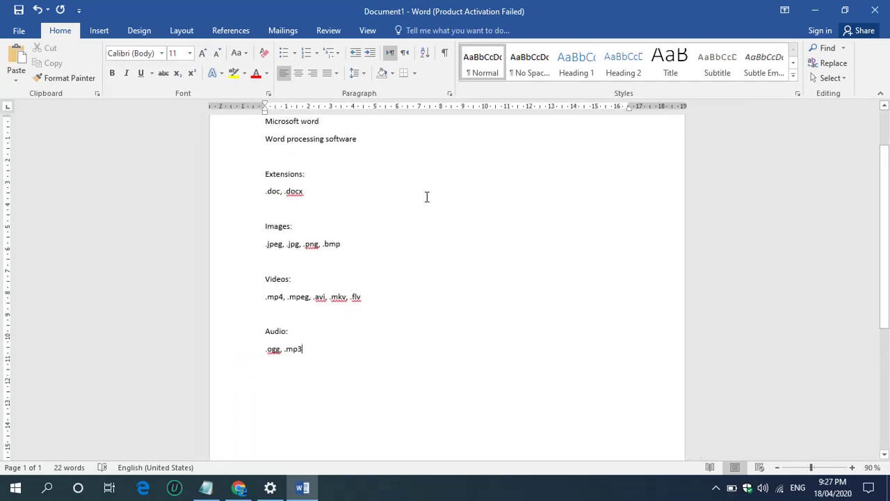
scroll(426, 197, down, 1)
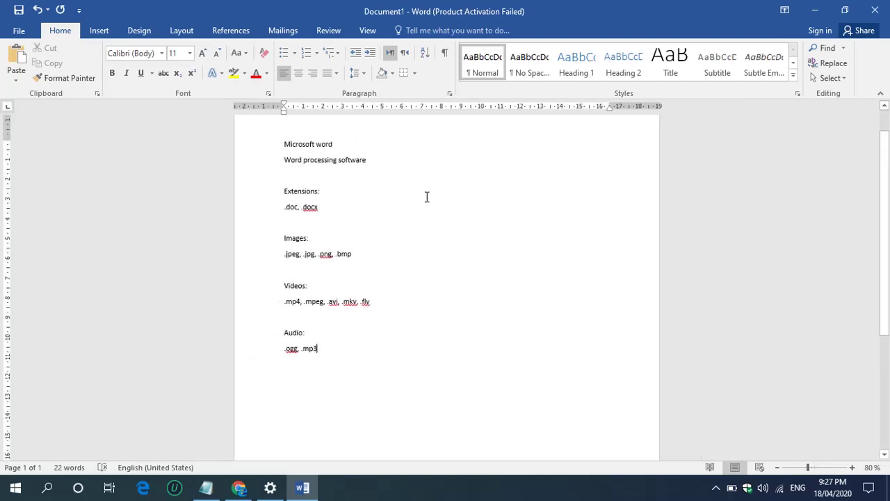
scroll(427, 197, up, 1)
scroll(427, 197, up, 1)
scroll(426, 197, up, 3)
scroll(426, 197, up, 1)
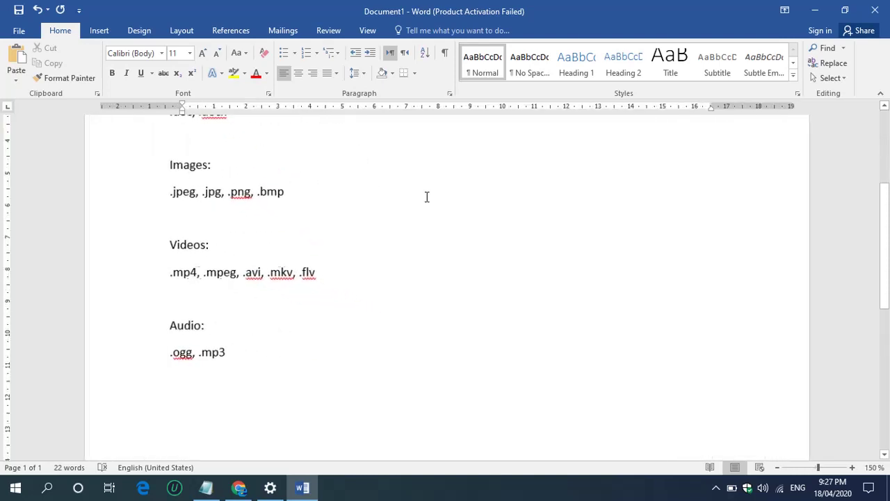
scroll(426, 197, up, 2)
scroll(426, 197, up, 1)
scroll(426, 197, up, 1)
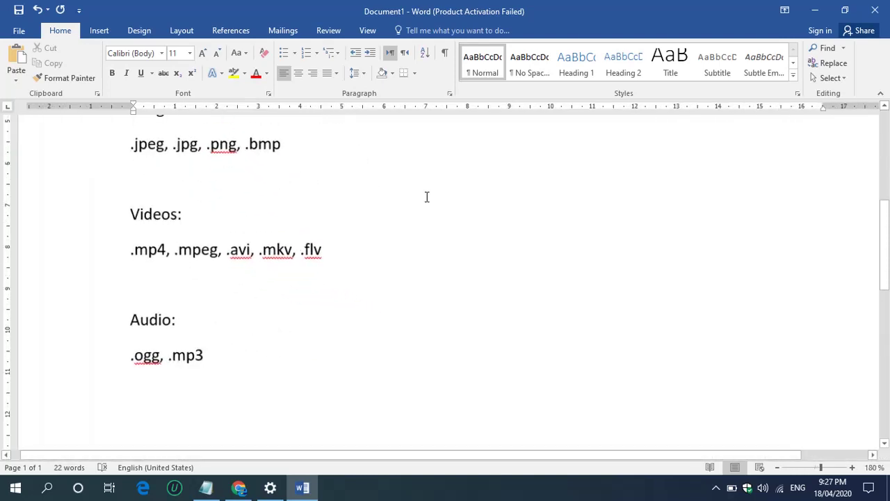
scroll(426, 196, up, 1)
scroll(426, 197, down, 3)
scroll(426, 197, down, 5)
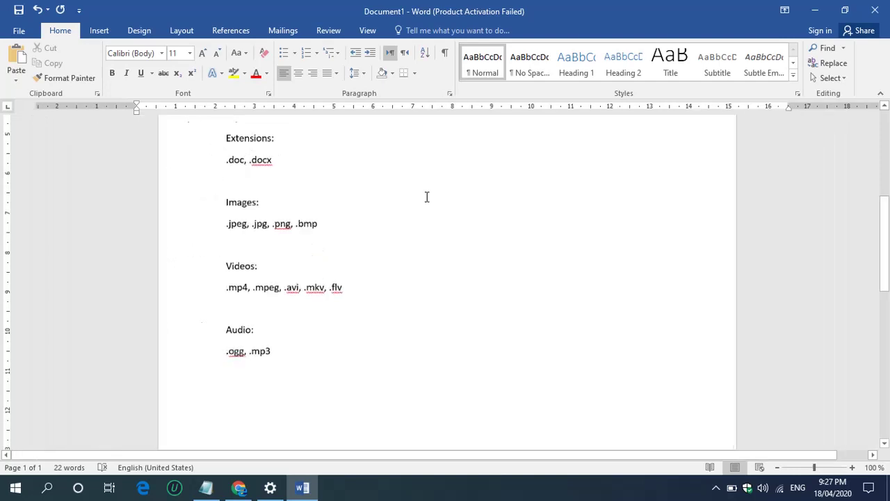
scroll(426, 196, down, 1)
scroll(426, 197, down, 1)
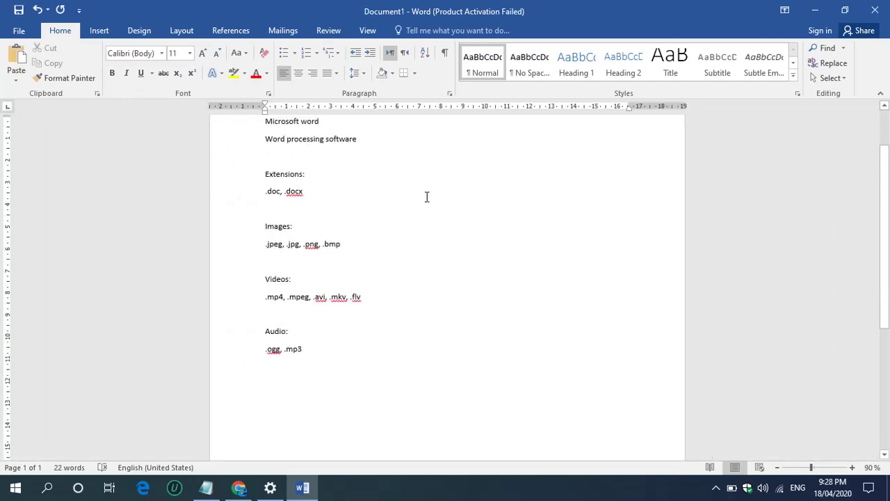
scroll(426, 197, up, 2)
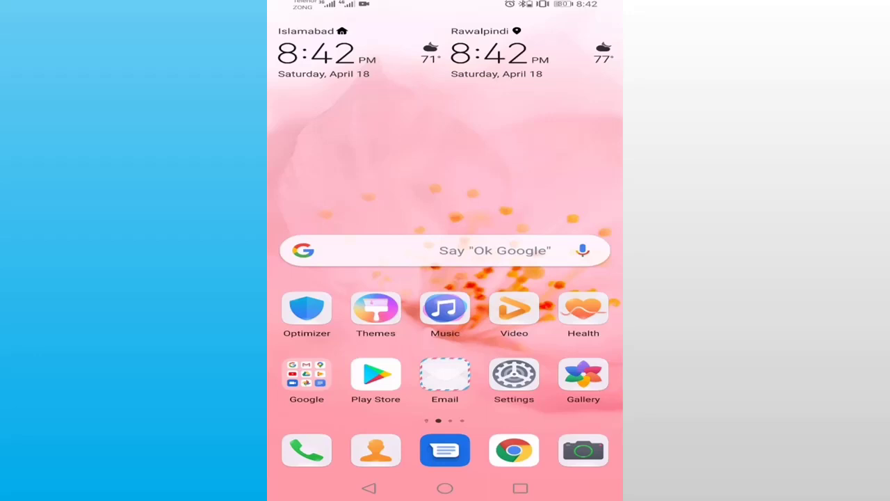
Search the Play Store for 'ms office' and open the already-installed Microsoft Office listing.
click(376, 375)
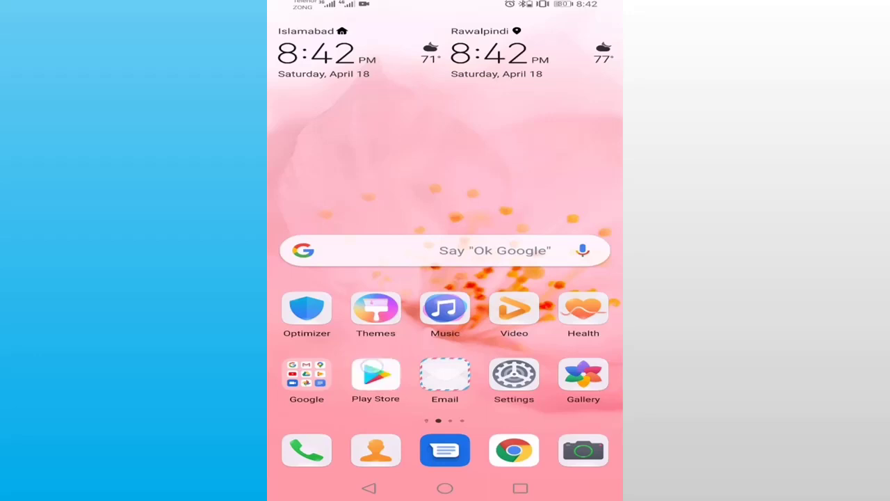
click(445, 29)
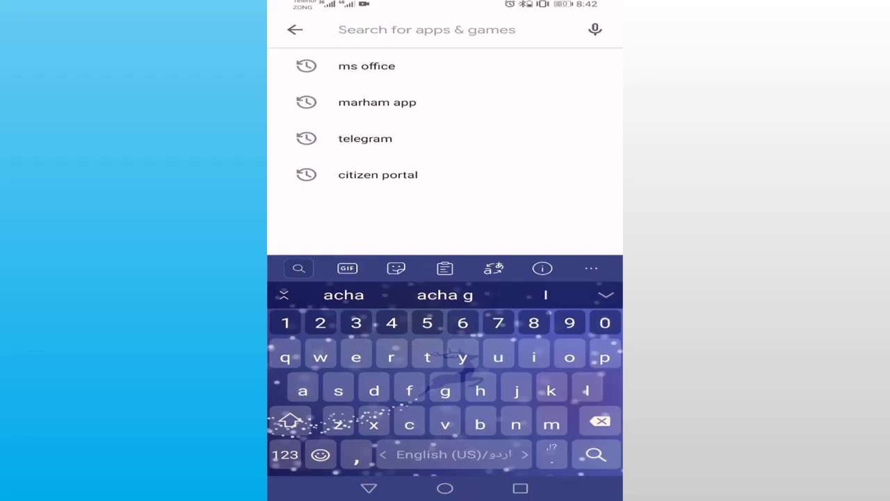
click(366, 65)
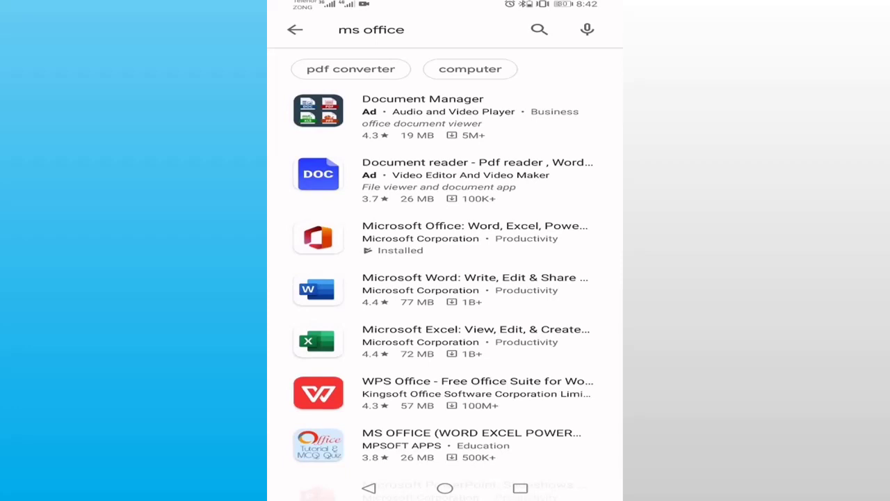
click(445, 237)
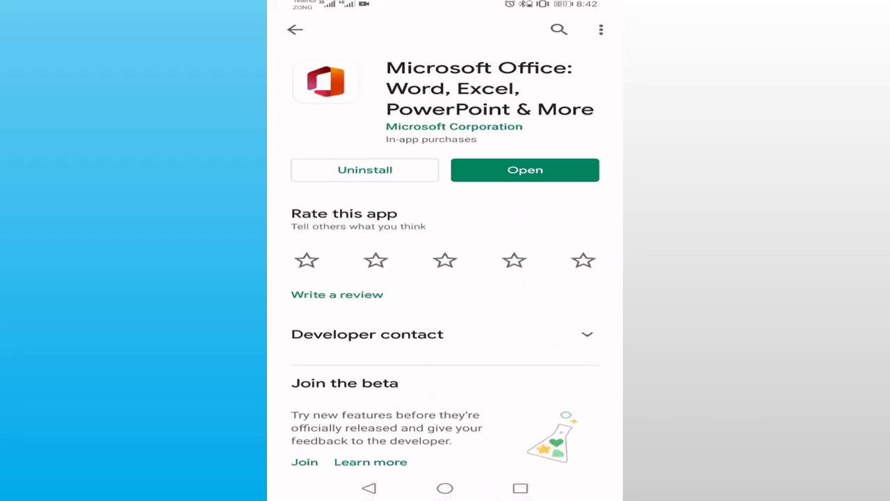
click(525, 170)
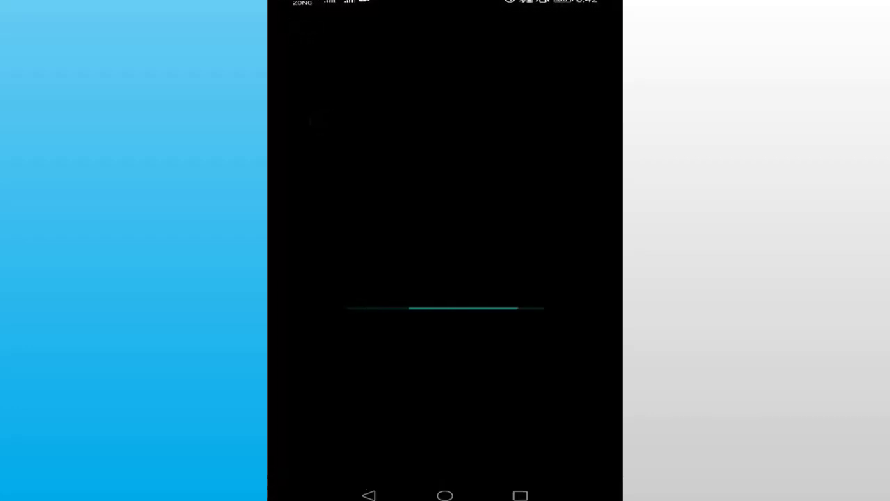
click(512, 281)
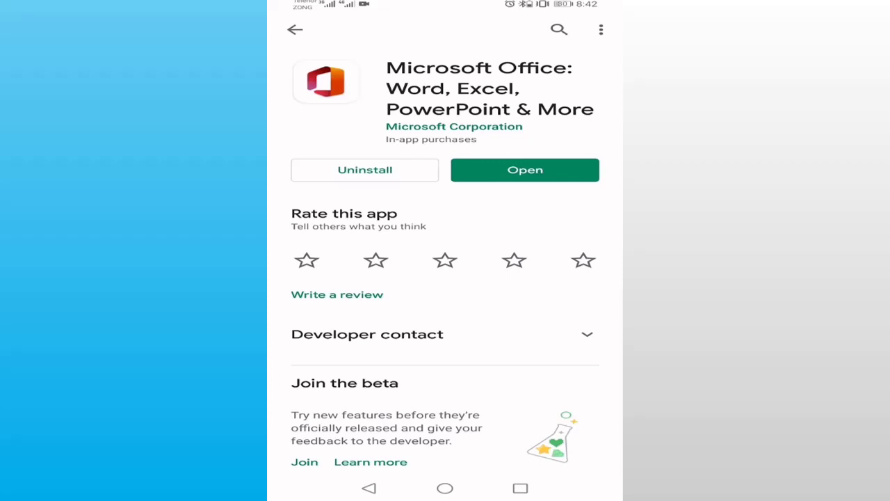
click(523, 200)
Clear the recent apps and launch Microsoft Office from the home screen.
click(520, 488)
click(445, 445)
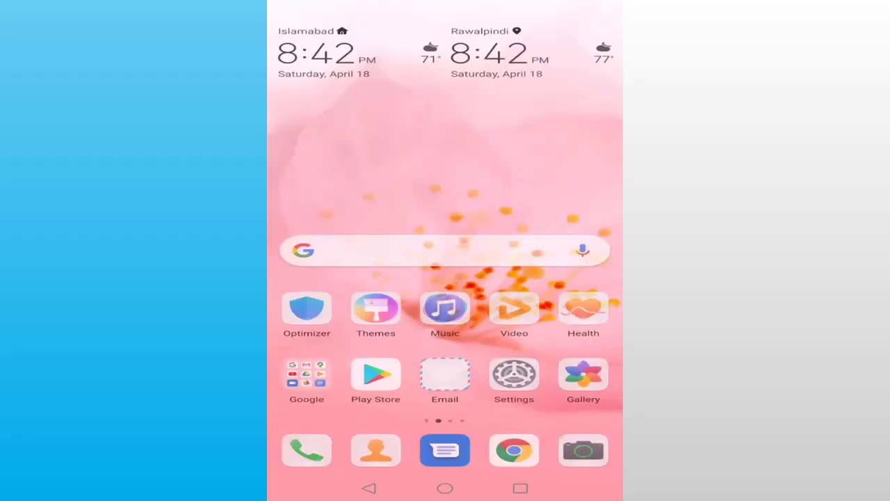
drag(556, 208, 313, 209)
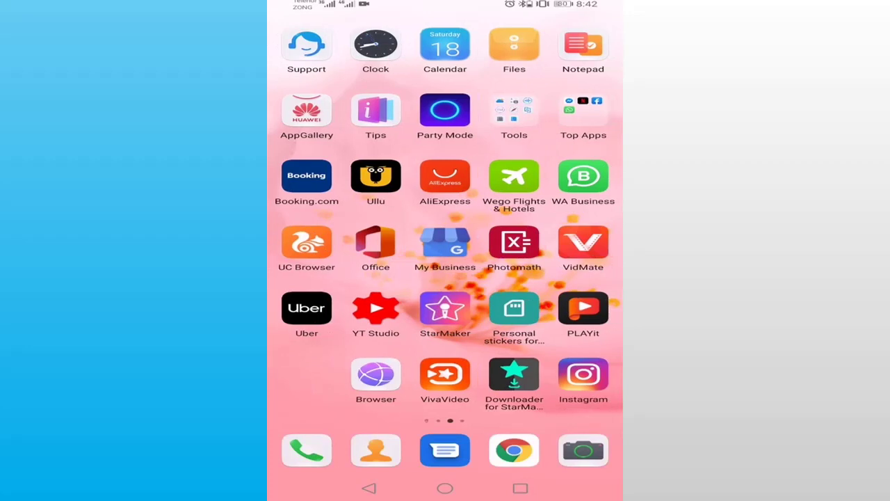
click(375, 244)
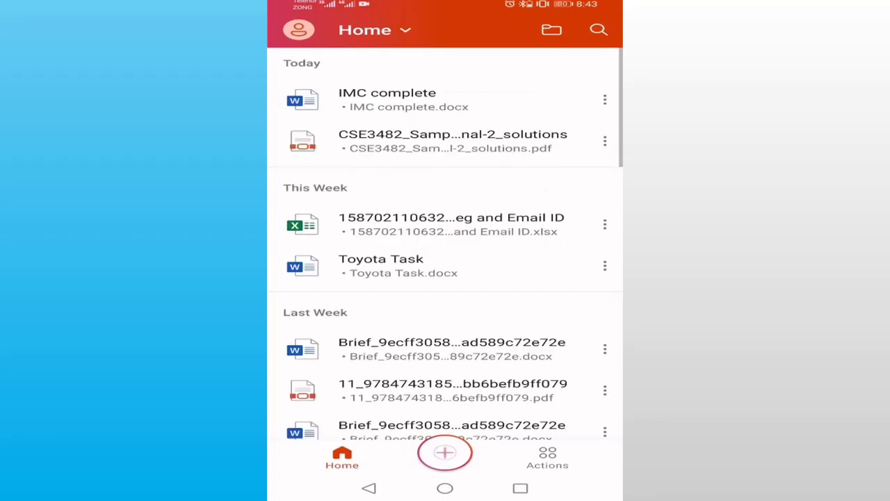
Filter recent files to Word documents, then choose to create a new document.
click(445, 452)
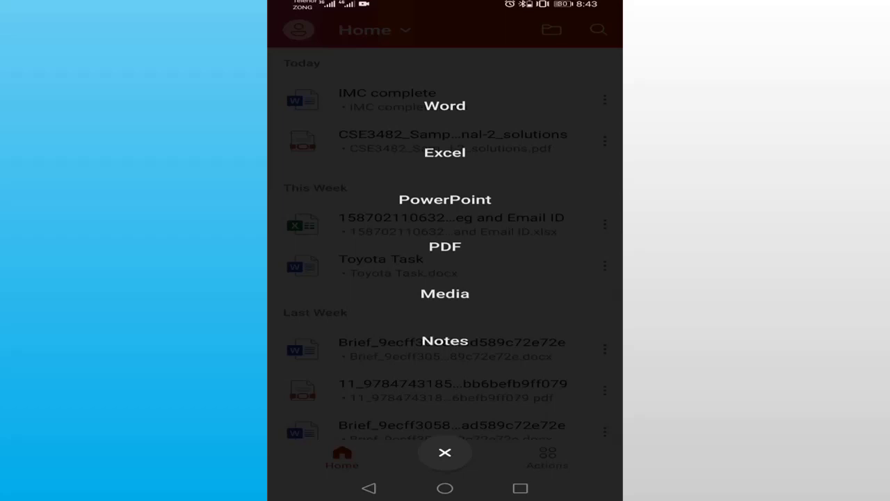
click(445, 106)
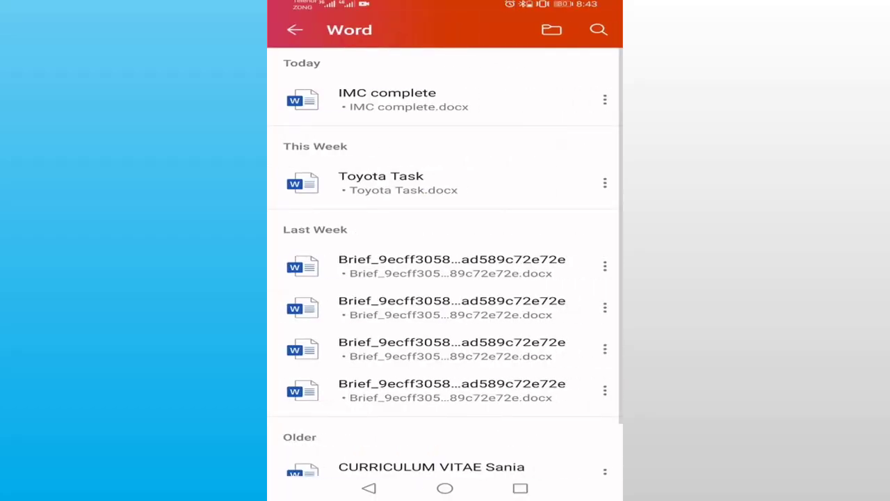
click(295, 29)
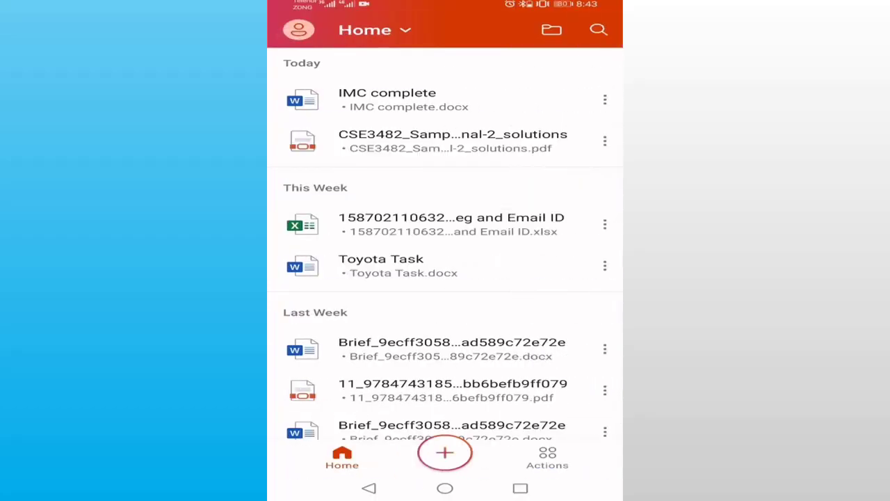
click(445, 453)
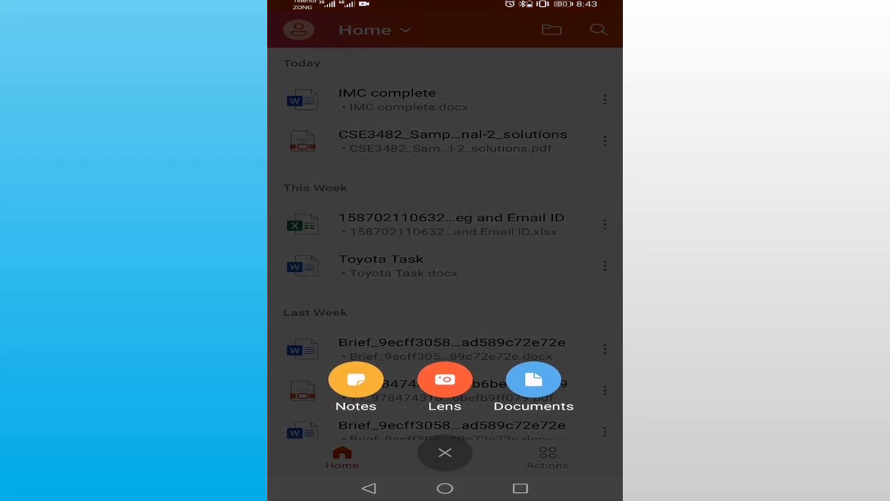
click(533, 379)
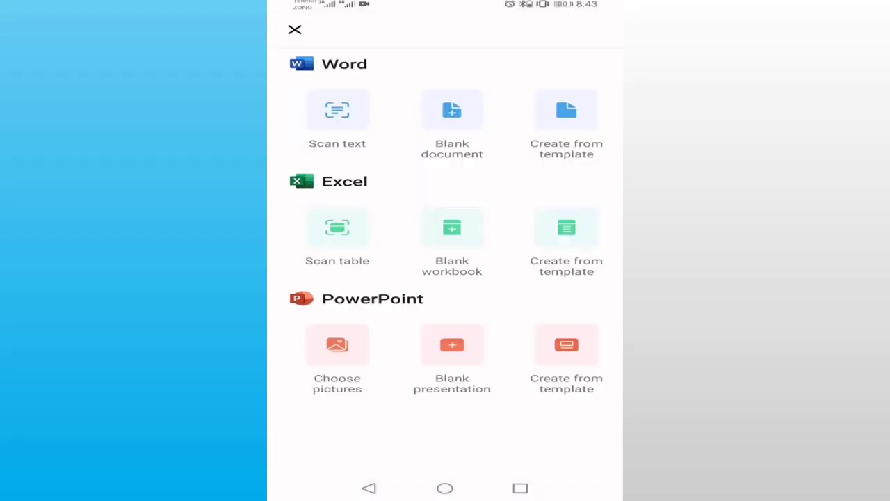
Create a blank Word document and place the insertion point on the page.
click(452, 115)
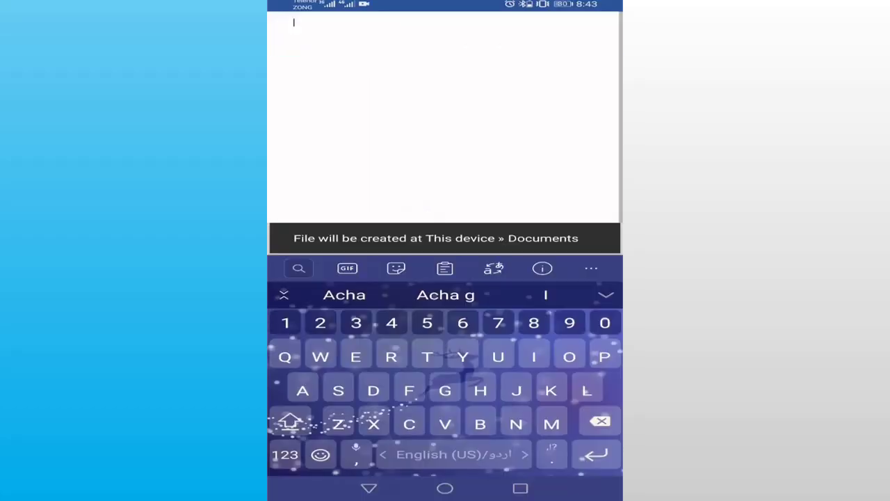
click(364, 122)
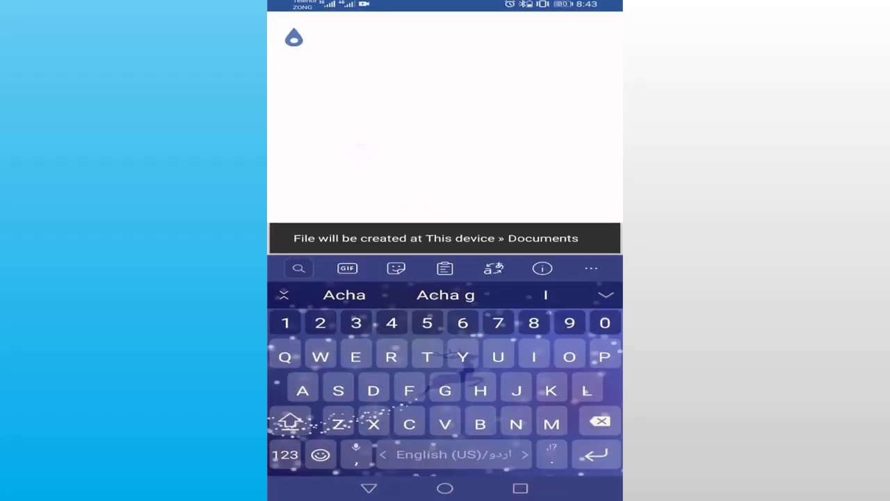
click(369, 488)
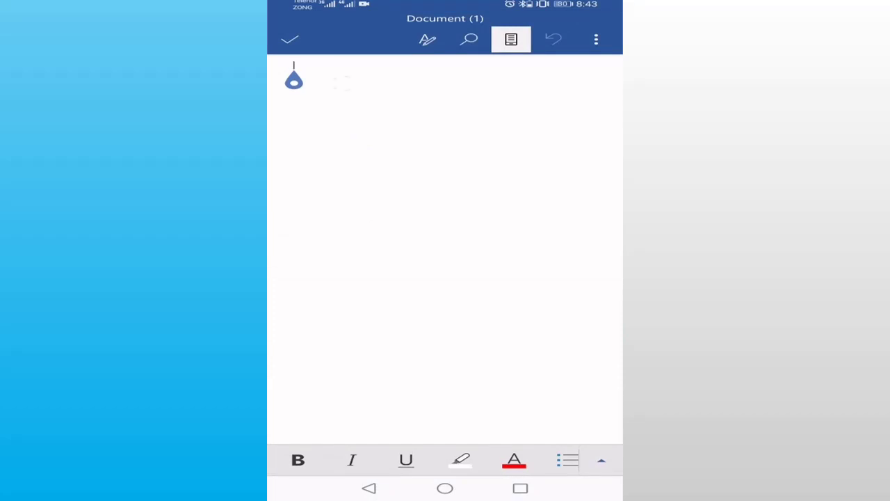
click(293, 78)
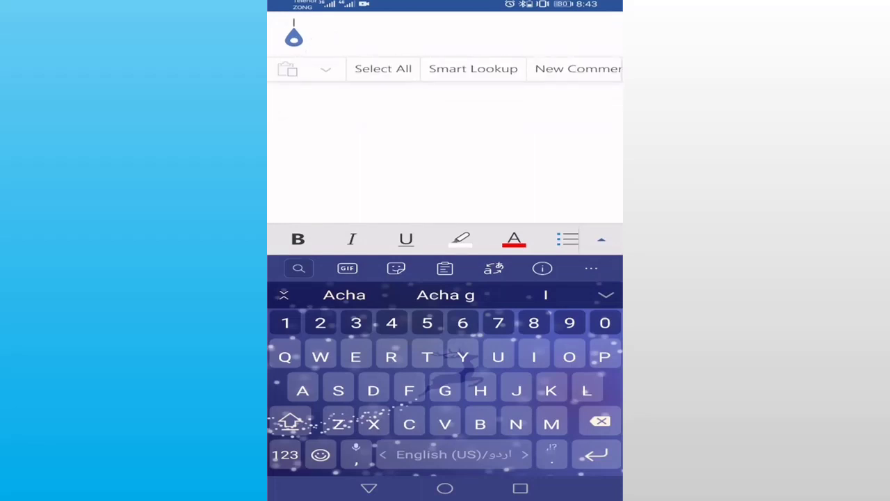
Type Itwithsm on the first line, followed by two new lines.
text(s)
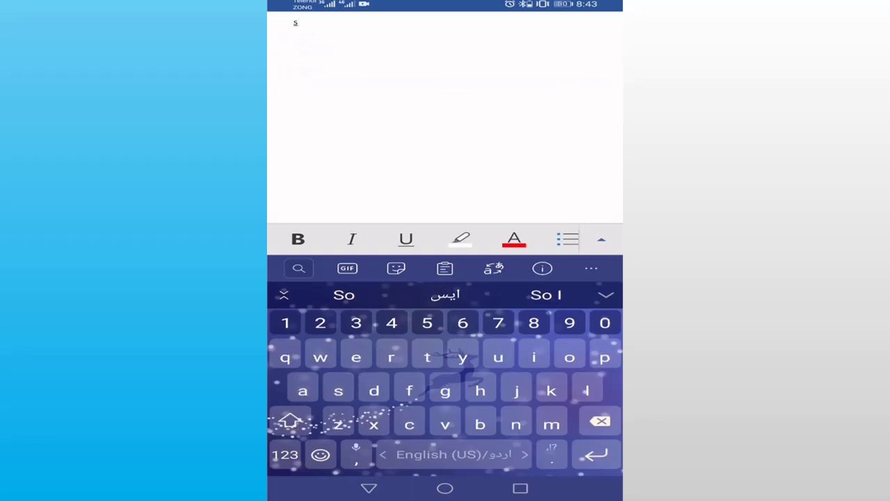
key(BackSpace)
text(It)
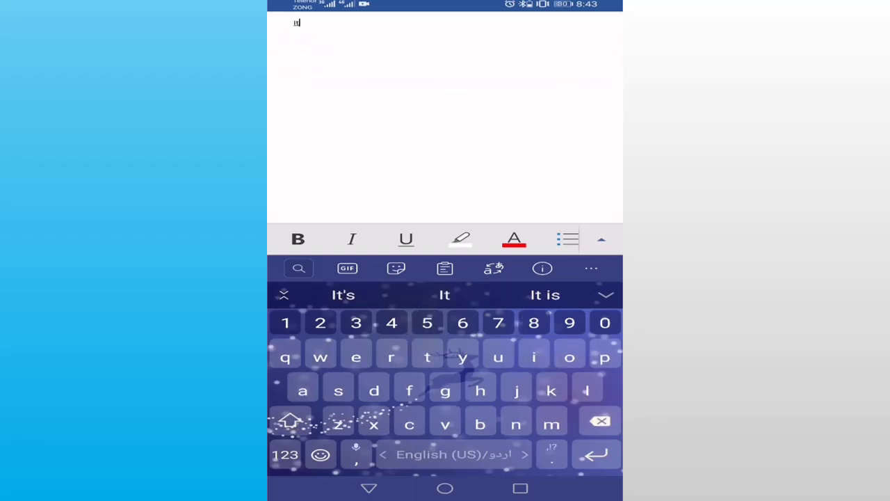
text(with)
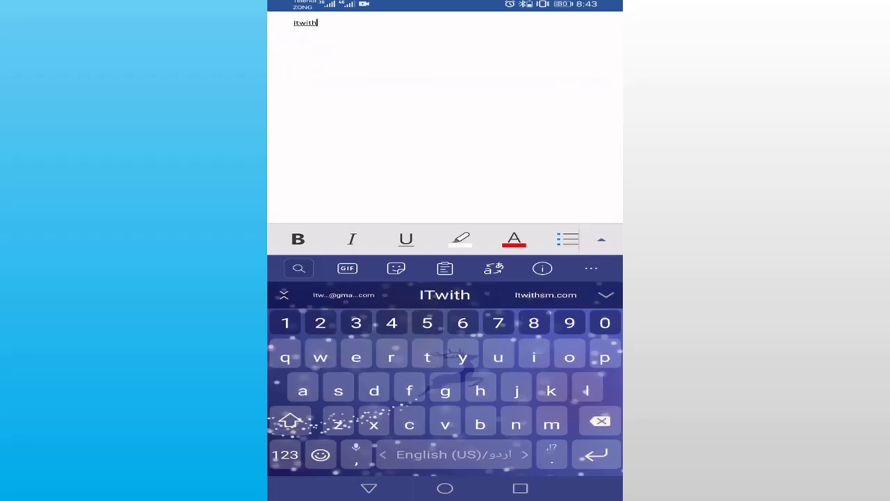
text(sm)
key(Return)
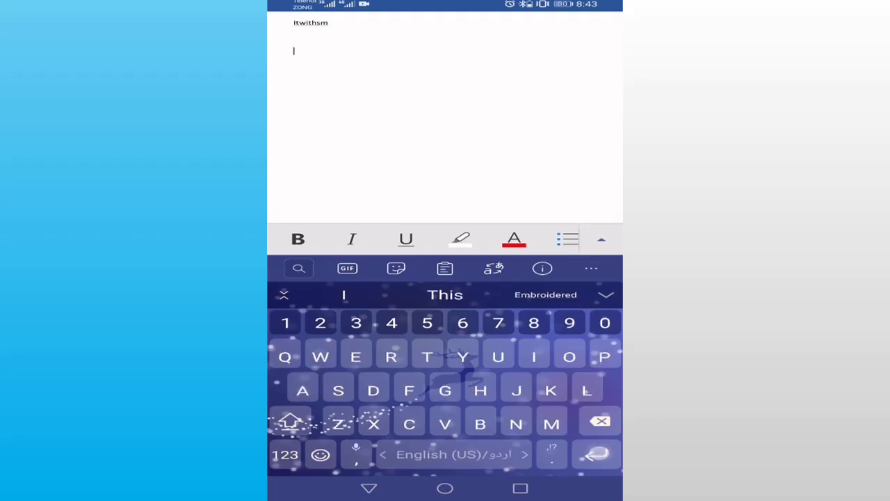
key(Return)
click(294, 82)
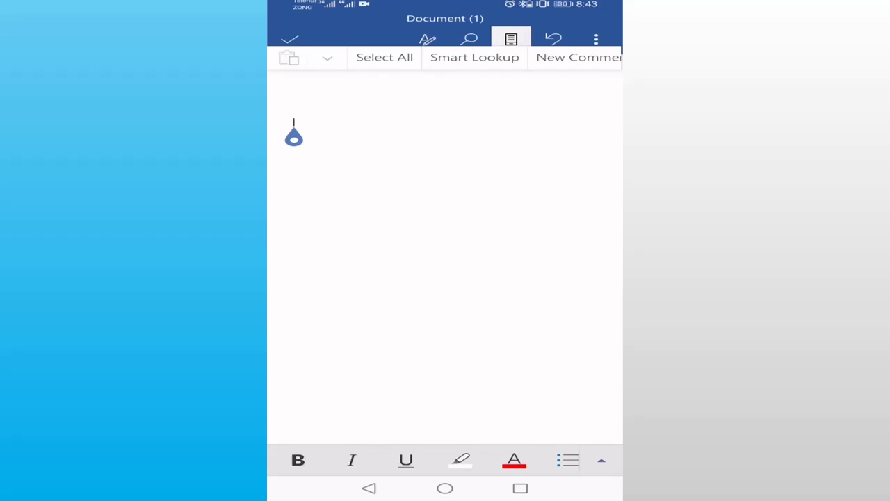
click(511, 39)
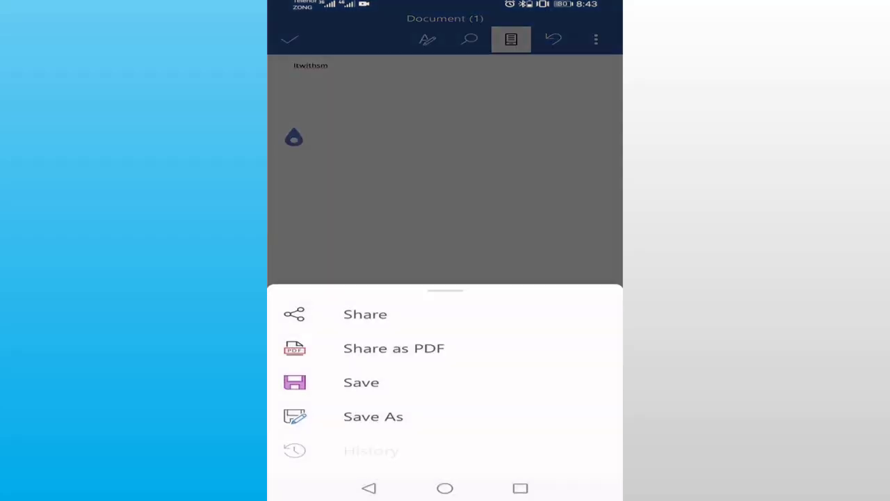
Save Document (1) containing the word Itwithsm.
click(440, 95)
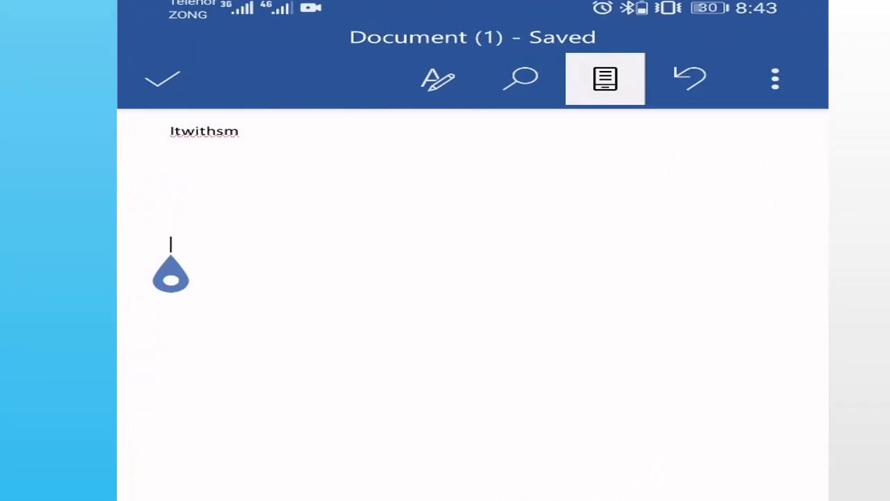
click(775, 82)
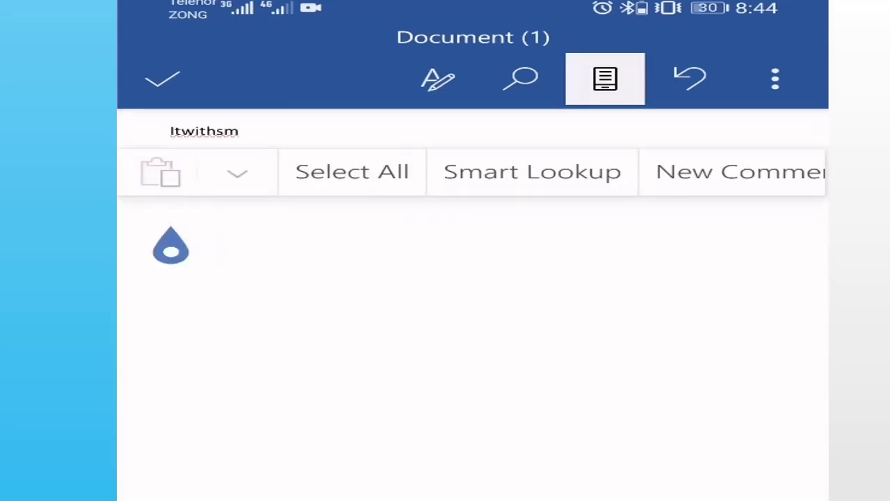
click(518, 78)
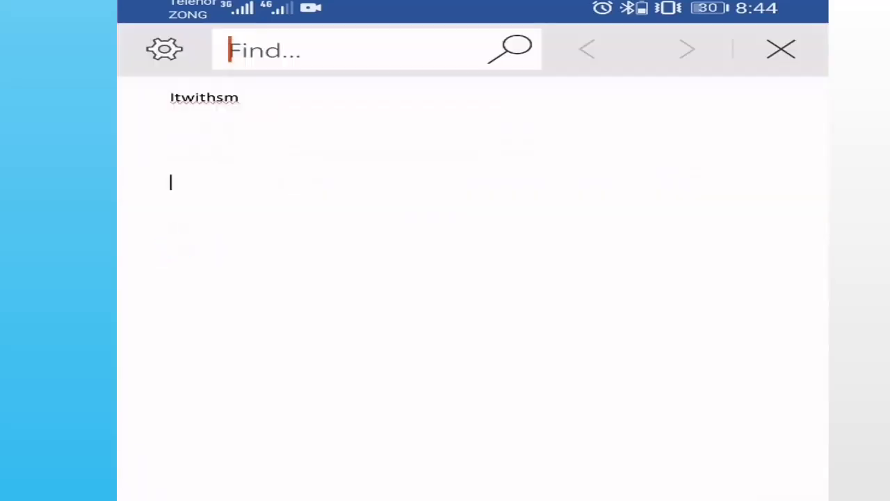
click(171, 182)
click(338, 258)
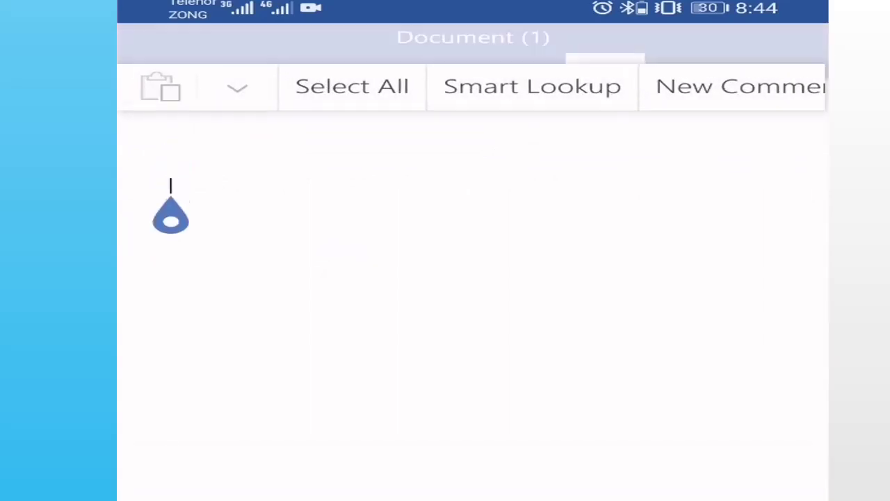
click(171, 103)
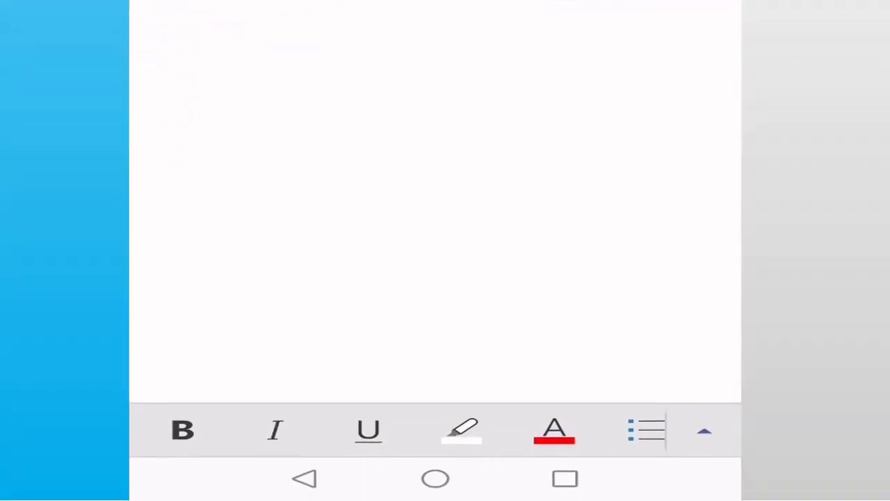
Expand the full Home formatting panel, scroll through it, and toggle it collapsed and expanded.
click(708, 426)
mouse_move(530, 337)
mouse_down()
mouse_move(554, 233)
mouse_move(531, 360)
mouse_up()
drag(531, 391, 627, 209)
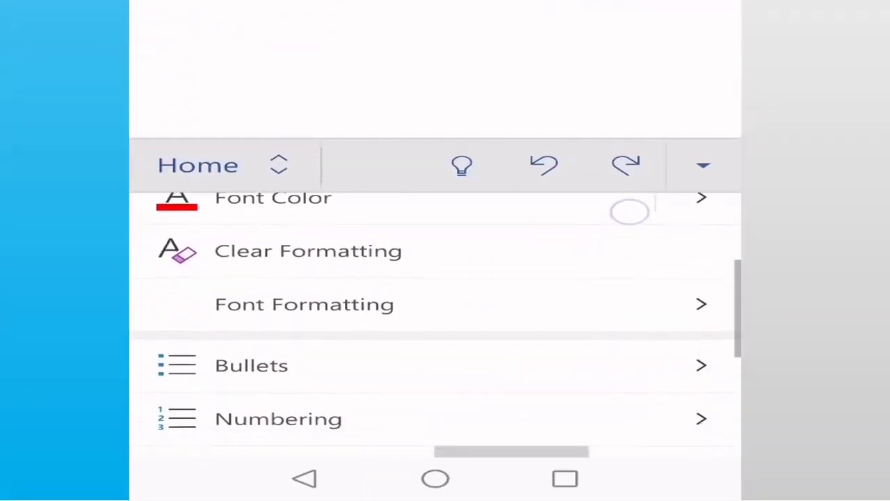
drag(570, 231, 571, 346)
click(703, 165)
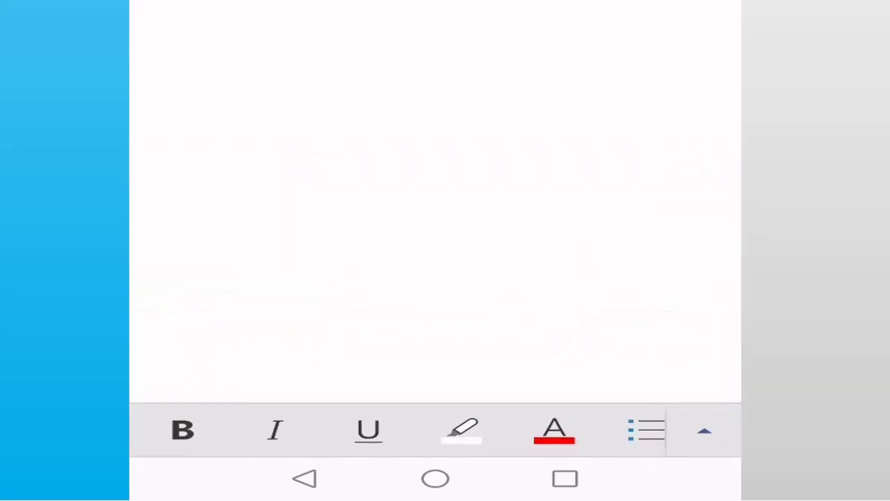
click(705, 427)
click(700, 160)
click(704, 427)
Browse the Insert, Draw, Layout, Review and View ribbon tabs, then return to Home.
click(230, 164)
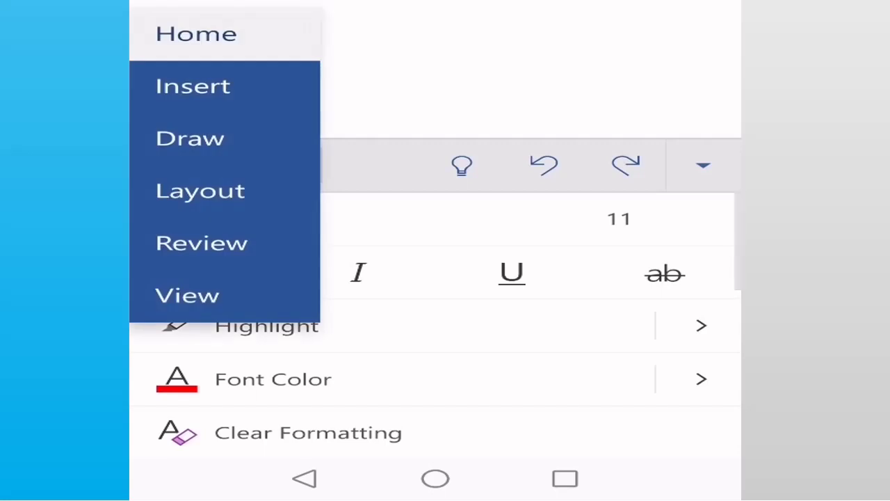
click(192, 85)
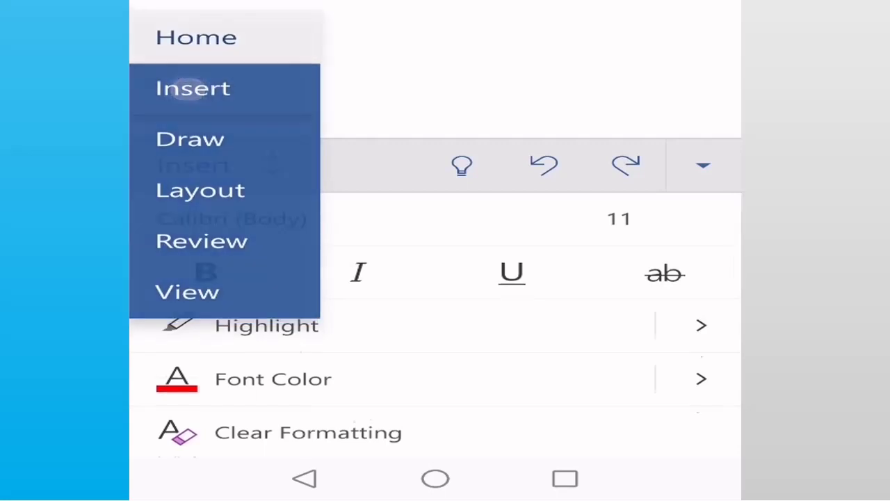
click(209, 164)
click(202, 138)
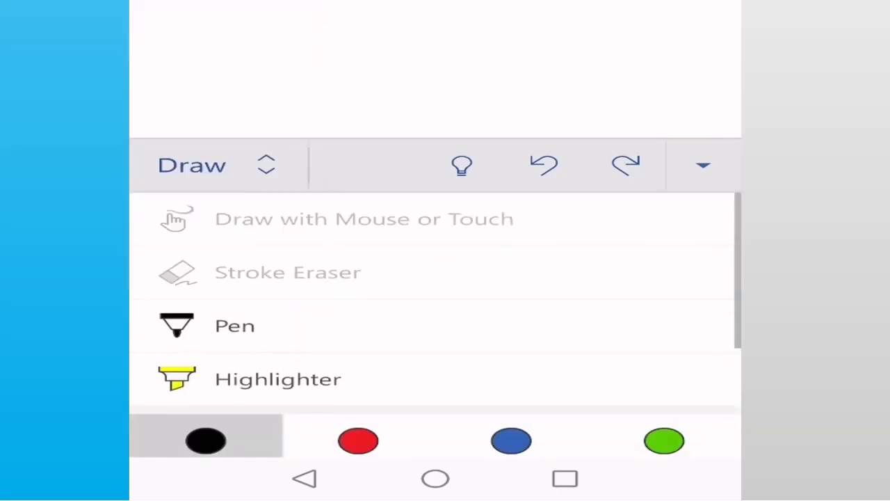
click(194, 164)
click(200, 191)
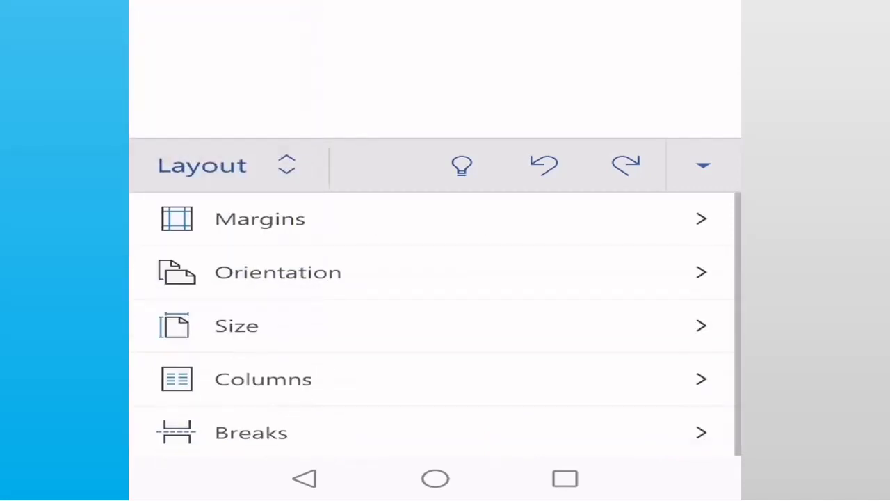
click(202, 165)
click(202, 243)
click(208, 164)
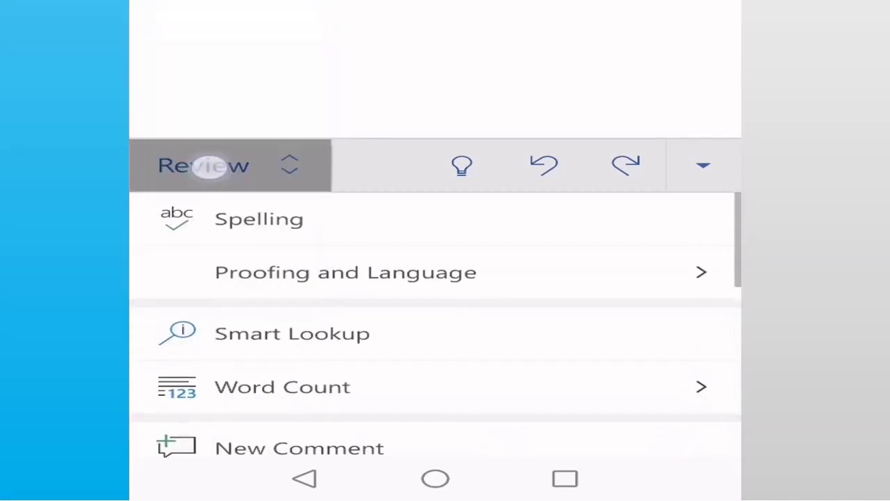
click(196, 298)
click(209, 164)
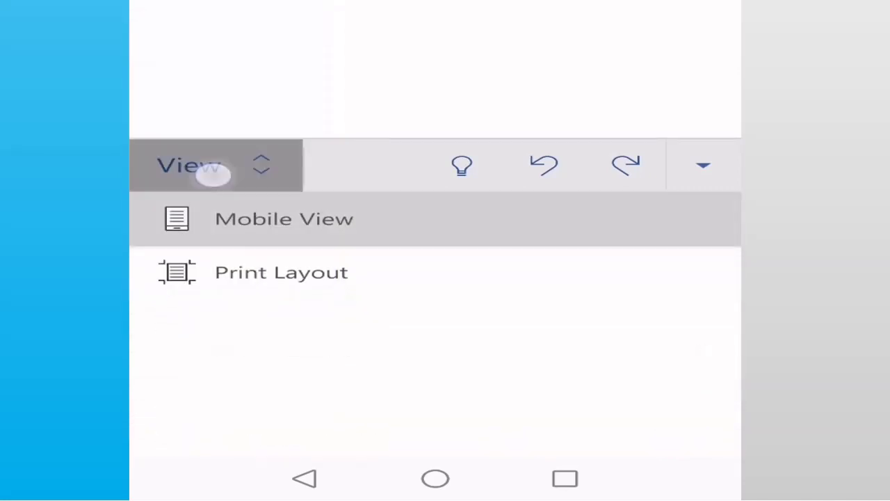
click(195, 34)
click(225, 165)
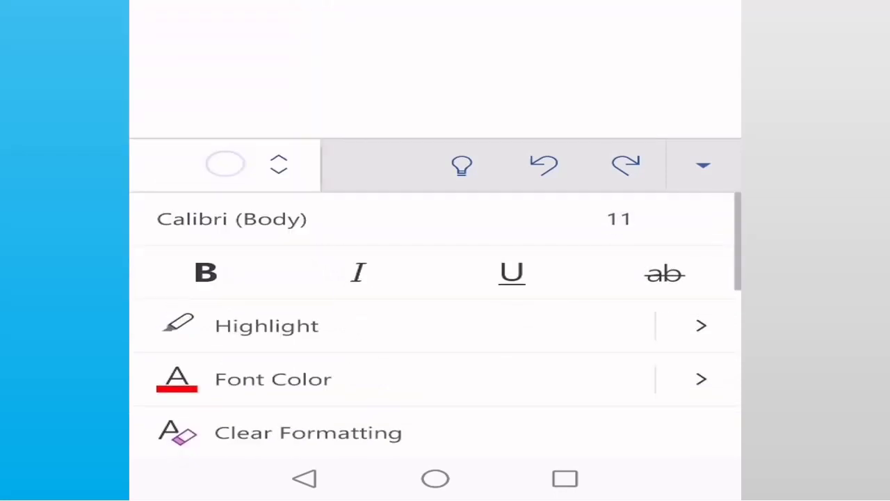
Switch the ribbon through the Insert, Draw, Layout and Review tabs.
click(194, 86)
click(208, 167)
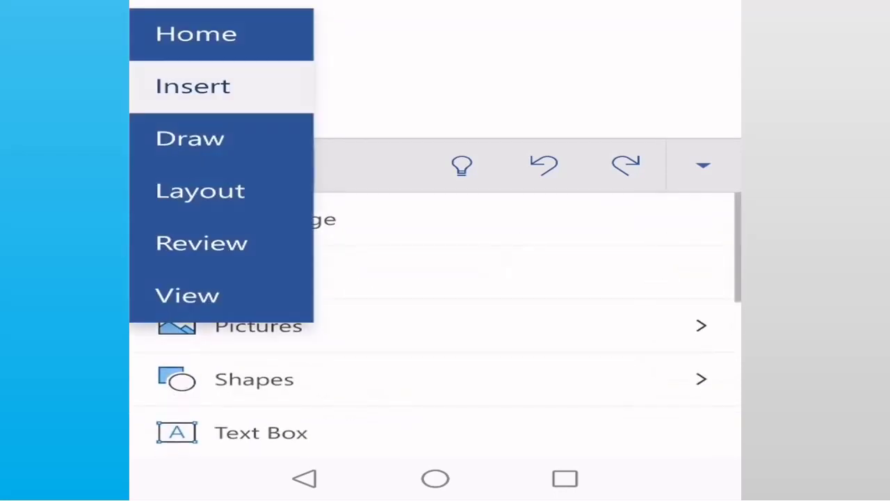
click(190, 138)
click(209, 165)
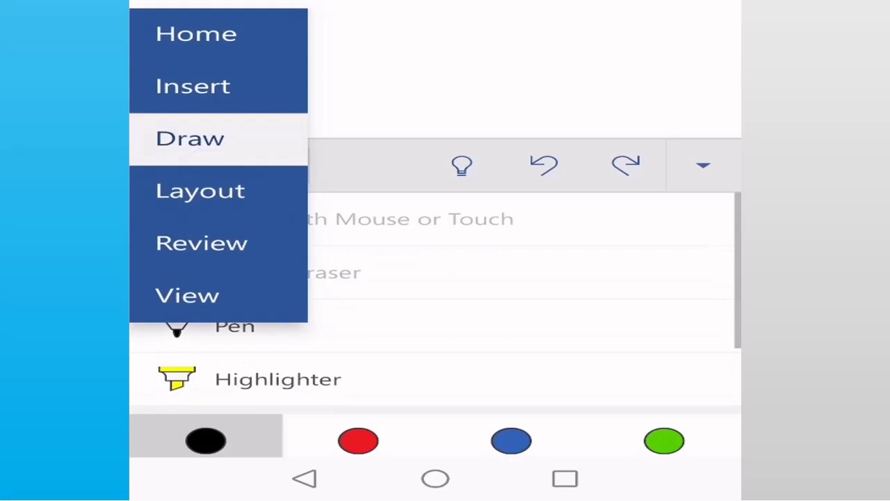
click(200, 190)
click(209, 164)
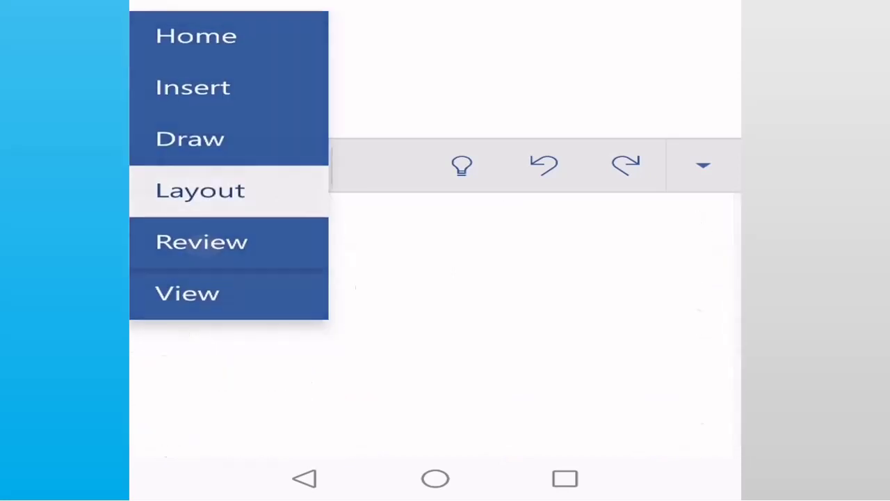
click(201, 242)
Try Undo and Redo, return to the Home tab, and collapse the ribbon.
click(544, 165)
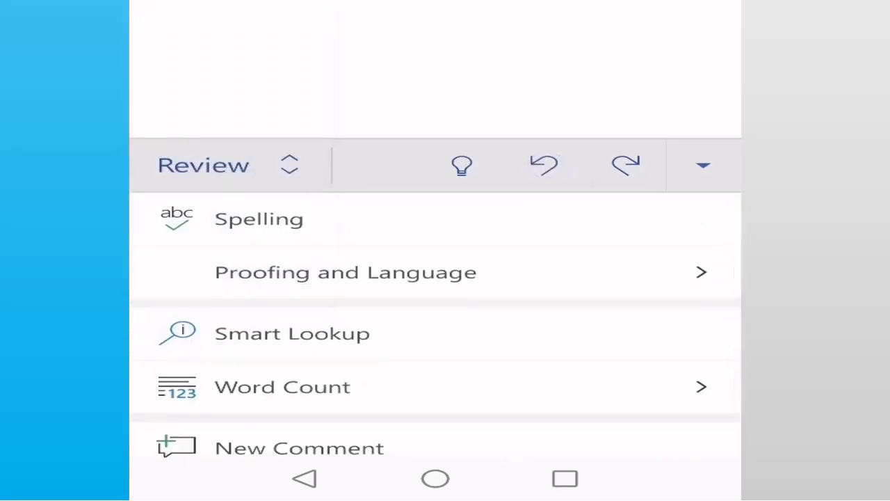
click(626, 165)
click(544, 165)
click(626, 165)
click(625, 165)
click(239, 158)
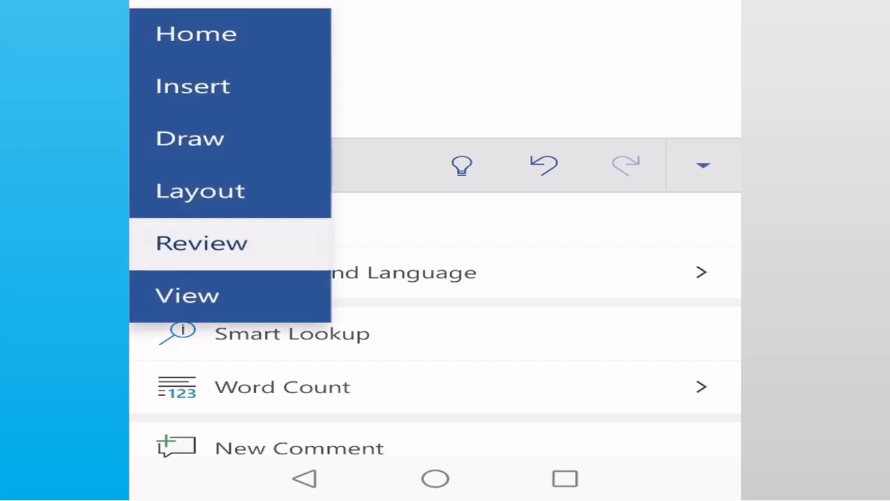
click(199, 32)
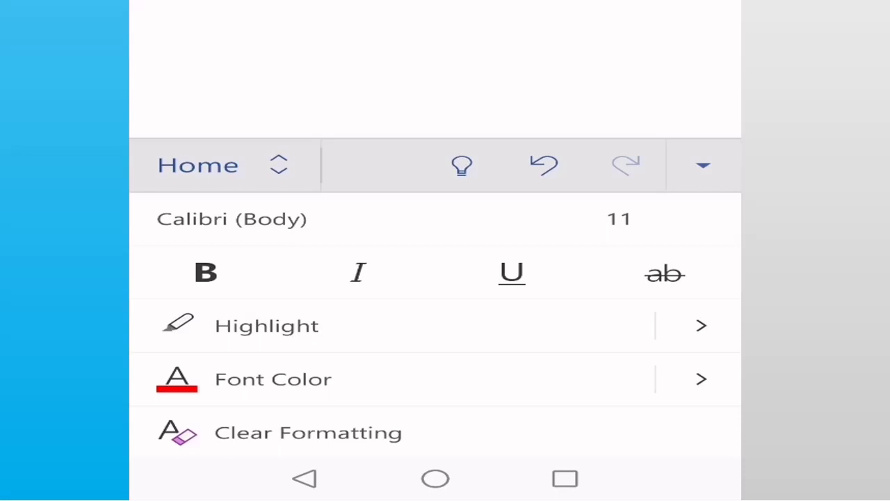
click(703, 164)
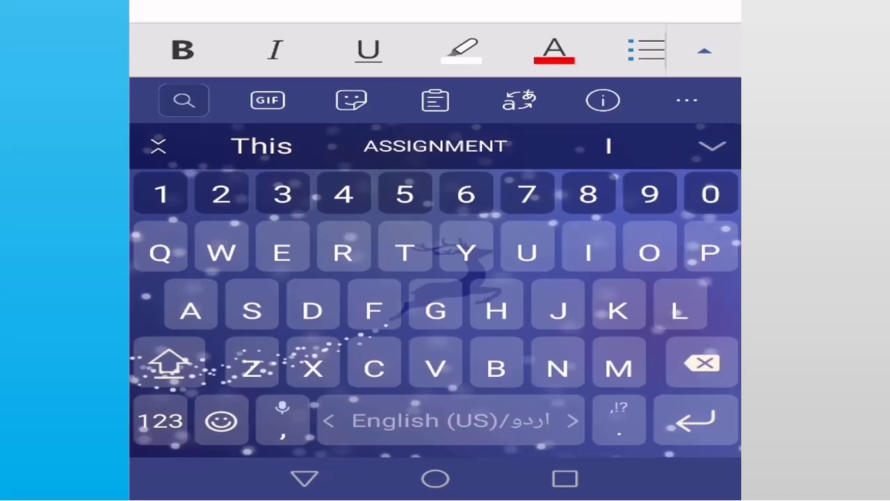
Type sample letters 'Soajk' and 'Usksksksskl', fixing mistakes, then start a new line.
text(Soa)
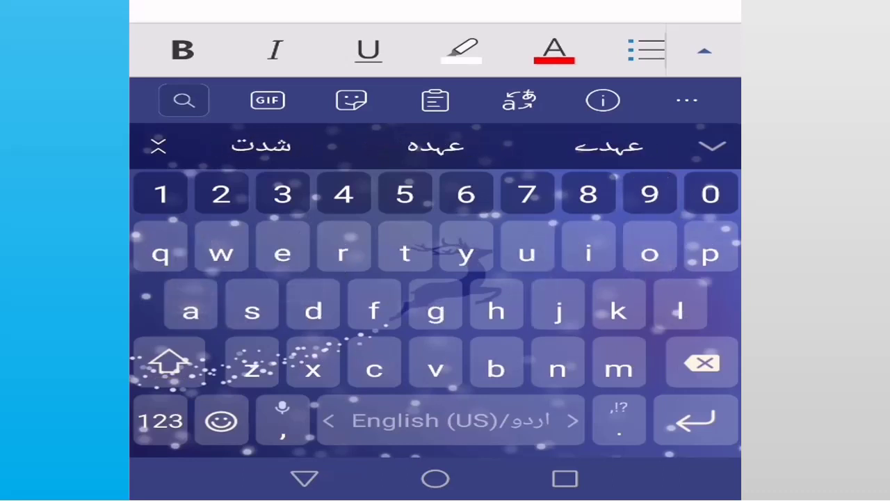
text(jk)
key(BackSpace)
key(BackSpace)
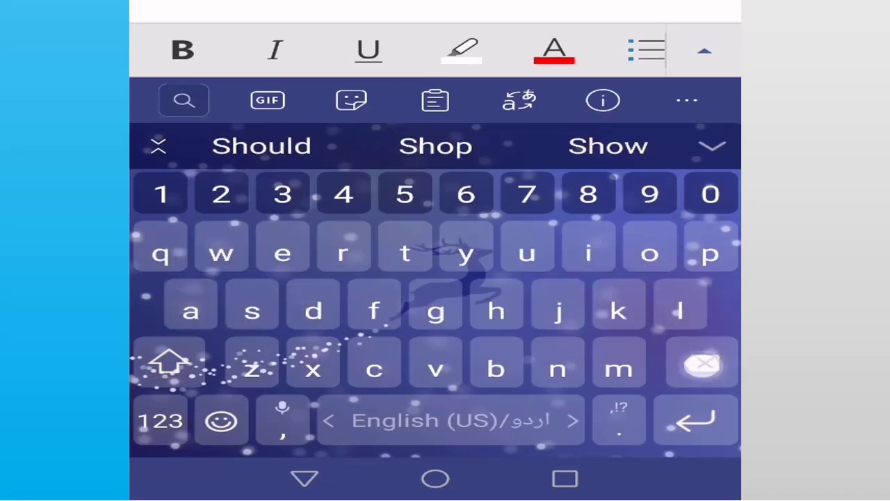
key(BackSpace)
text(Usk)
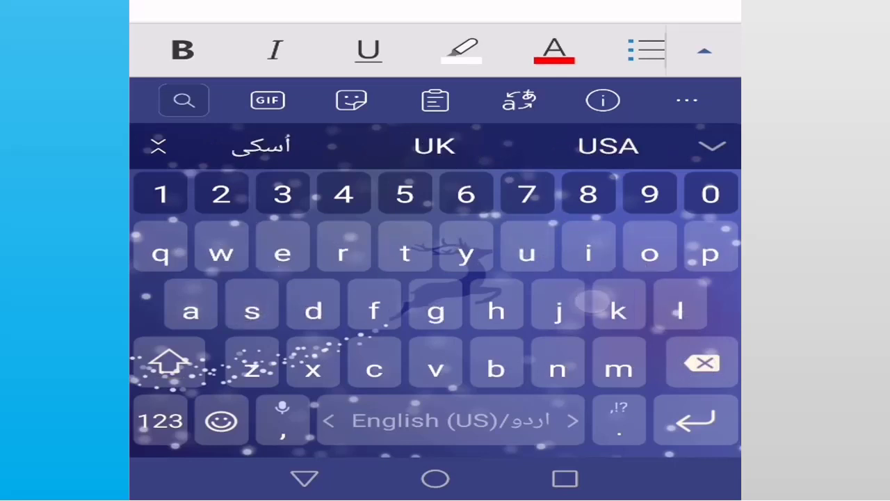
text(sksks)
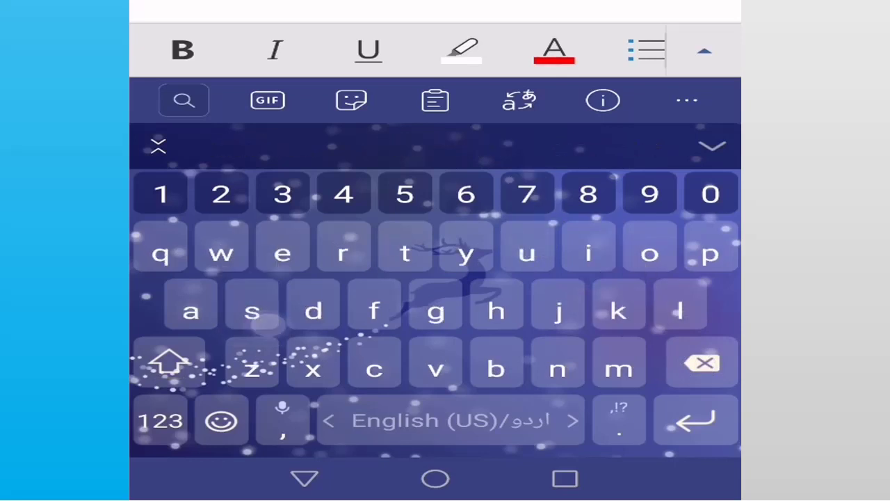
text(skl)
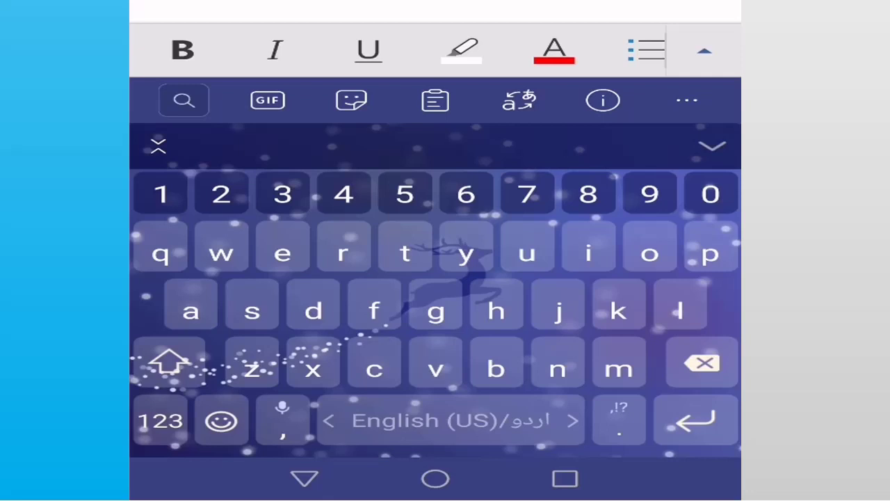
key(Return)
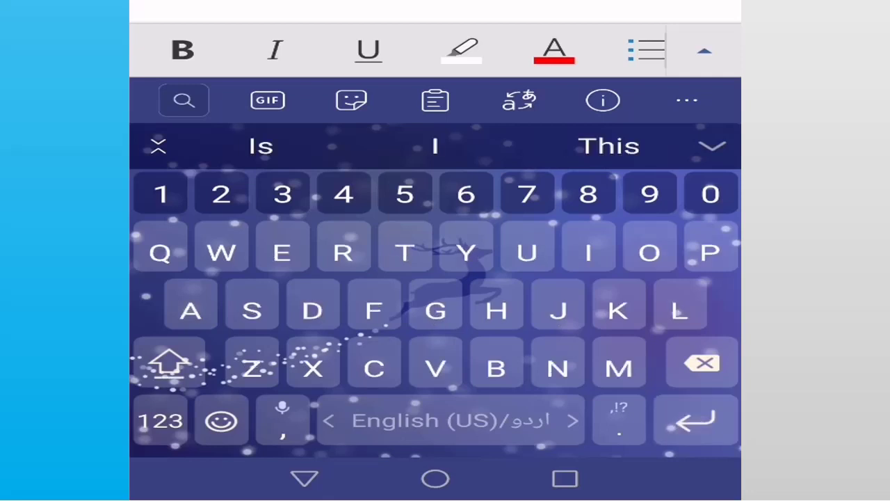